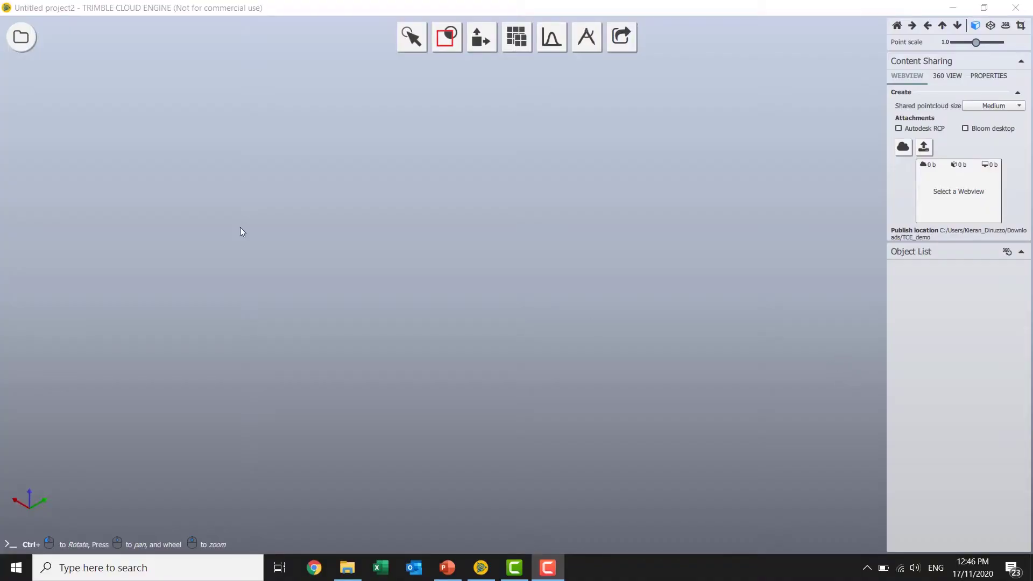
Step: Rename the project TCE_Share_Demo and import all four .e57 scans from X7 inverted_E57
{"action": "left_click", "coordinate": [21, 36]}
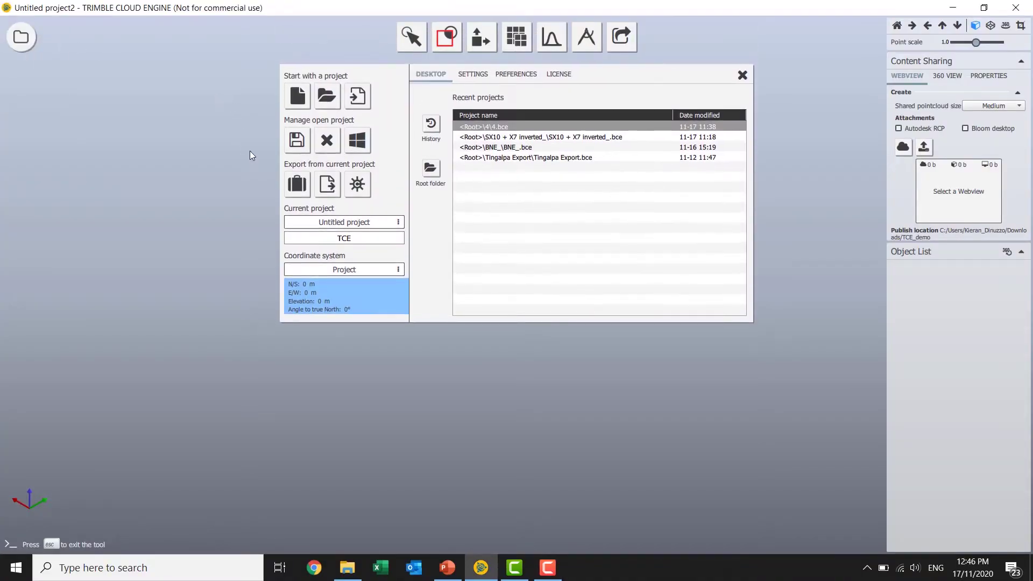
{"action": "left_click", "coordinate": [357, 243]}
{"action": "type", "text": "re_Demo"}
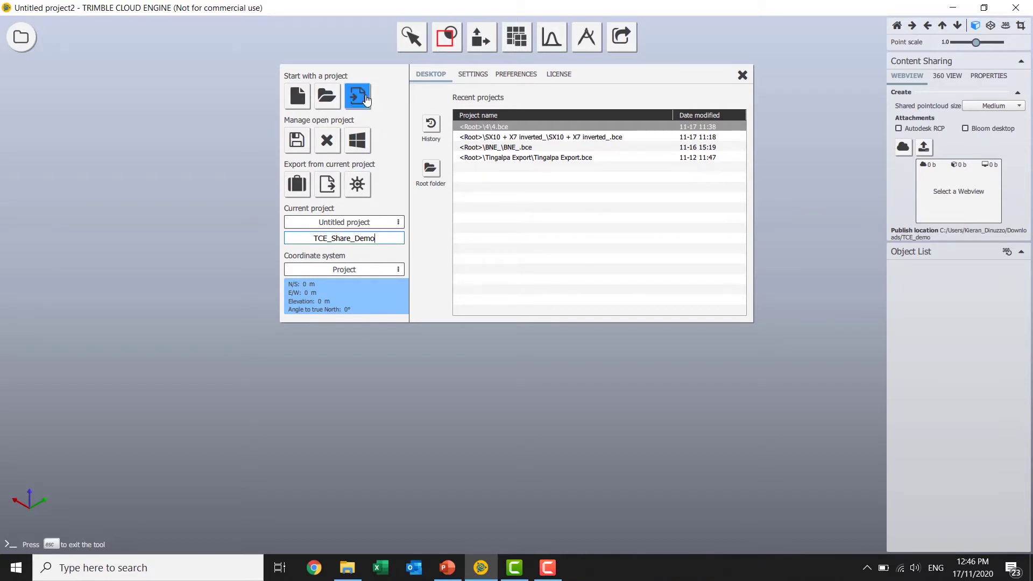
{"action": "left_click", "coordinate": [360, 96]}
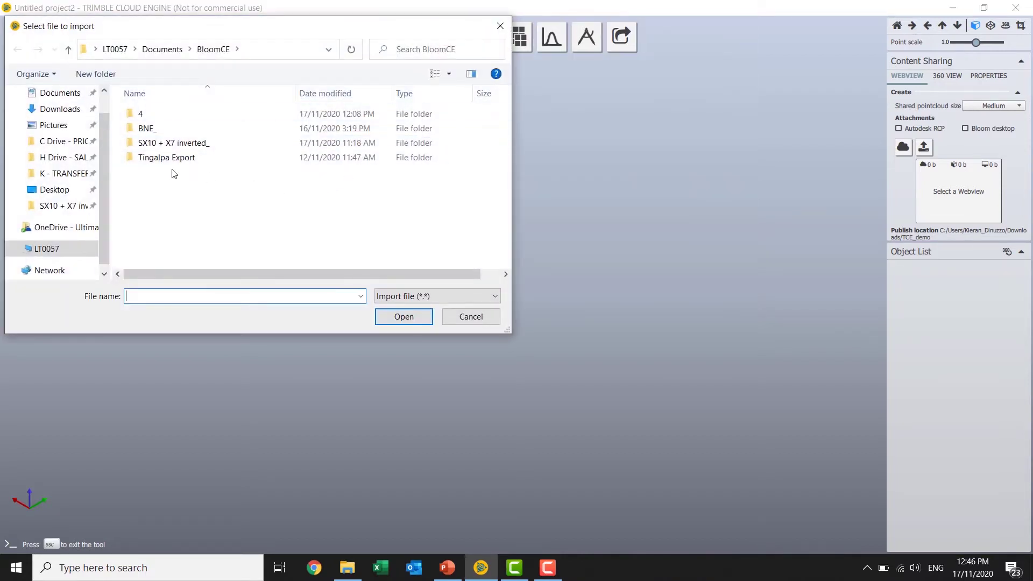
{"action": "left_click", "coordinate": [73, 209]}
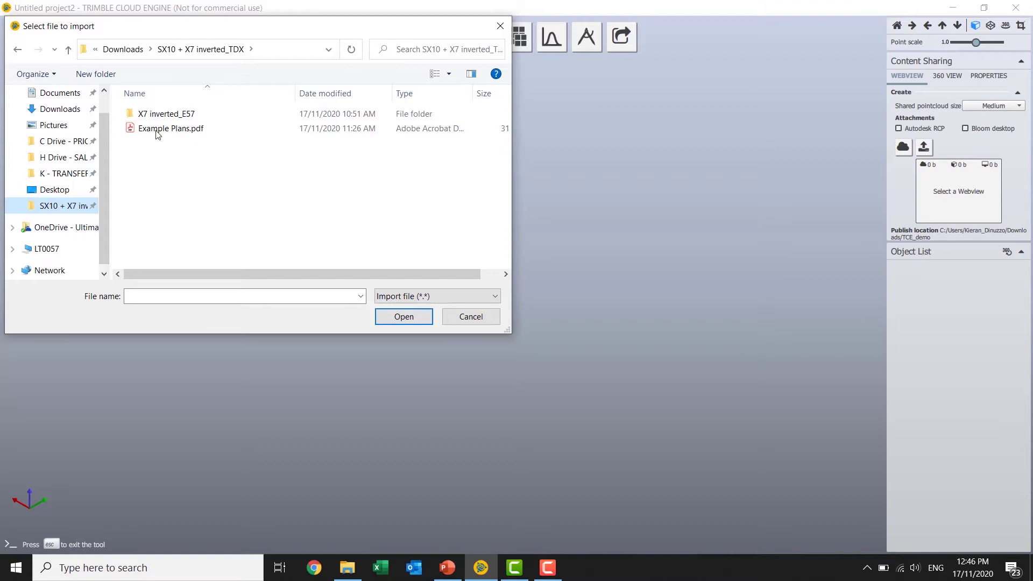
{"action": "double_click", "coordinate": [166, 114]}
{"action": "mouse_move", "coordinate": [158, 146]}
{"action": "left_mouse_down"}
{"action": "mouse_move", "coordinate": [156, 111]}
{"action": "mouse_move", "coordinate": [602, 213]}
{"action": "left_mouse_up"}
{"action": "left_click_drag", "start_coordinate": [455, 39], "coordinate": [283, 82]}
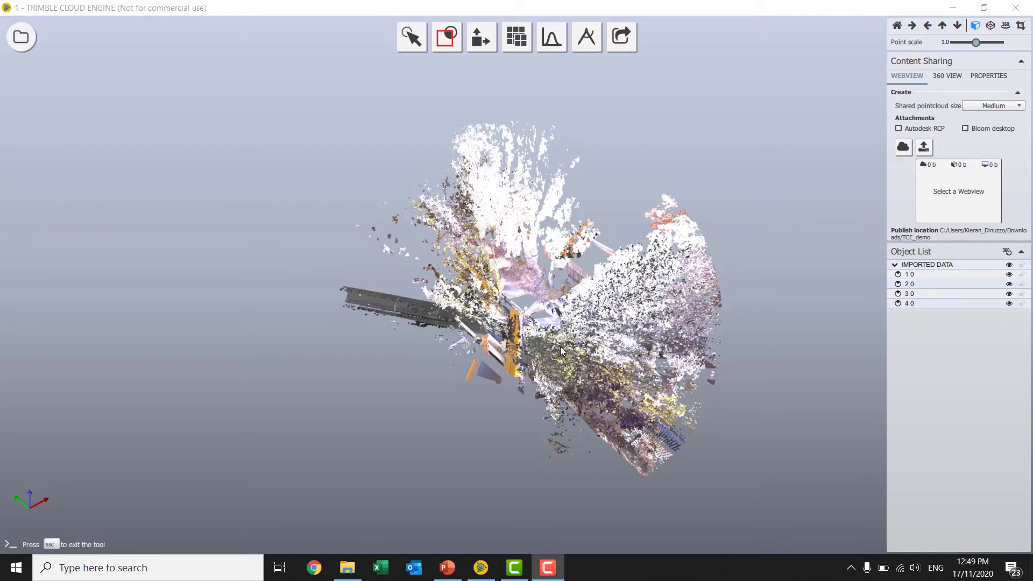
{"action": "scroll", "coordinate": [560, 346], "scroll_direction": "up", "scroll_amount": 3}
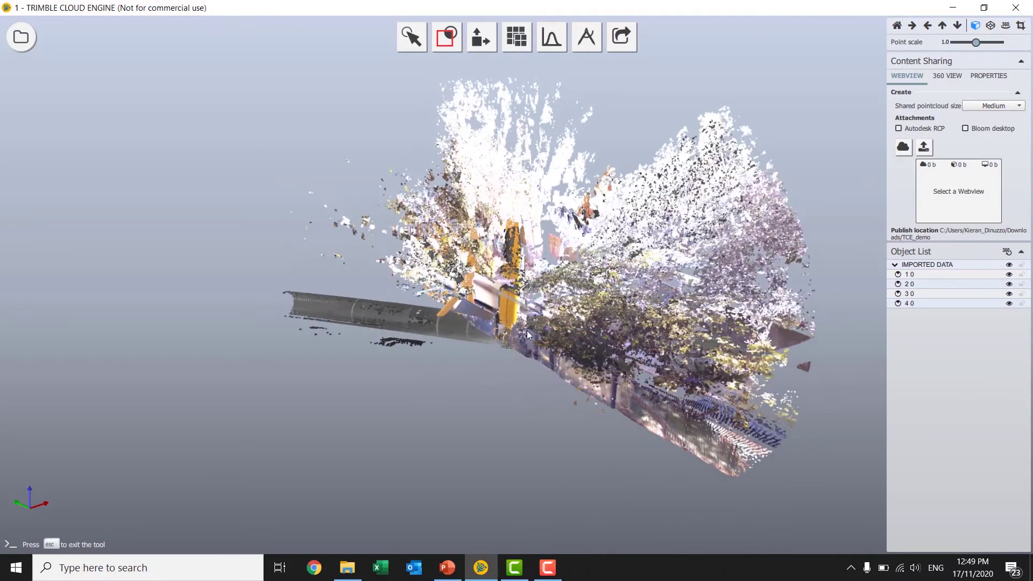
{"action": "mouse_move", "coordinate": [532, 323]}
{"action": "middle_mouse_down"}
{"action": "mouse_move", "coordinate": [572, 255]}
{"action": "mouse_move", "coordinate": [556, 303]}
{"action": "mouse_move", "coordinate": [580, 262]}
{"action": "mouse_move", "coordinate": [566, 299]}
{"action": "mouse_move", "coordinate": [583, 261]}
{"action": "mouse_move", "coordinate": [571, 250]}
{"action": "mouse_move", "coordinate": [543, 252]}
{"action": "mouse_move", "coordinate": [536, 279]}
{"action": "mouse_move", "coordinate": [533, 305]}
{"action": "mouse_move", "coordinate": [556, 341]}
{"action": "middle_mouse_up"}
{"action": "mouse_move", "coordinate": [524, 308]}
{"action": "middle_mouse_down"}
{"action": "mouse_move", "coordinate": [615, 239]}
{"action": "mouse_move", "coordinate": [604, 388]}
{"action": "mouse_move", "coordinate": [535, 334]}
{"action": "mouse_move", "coordinate": [534, 357]}
{"action": "mouse_move", "coordinate": [563, 344]}
{"action": "mouse_move", "coordinate": [583, 289]}
{"action": "mouse_move", "coordinate": [542, 325]}
{"action": "middle_mouse_up"}
Step: Lower the clipping box top to about 0.05 m, leaving 3.3 M visible points
{"action": "left_click", "coordinate": [433, 31]}
{"action": "left_click", "coordinate": [447, 100]}
{"action": "mouse_move", "coordinate": [501, 186]}
{"action": "middle_mouse_down"}
{"action": "mouse_move", "coordinate": [506, 239]}
{"action": "mouse_move", "coordinate": [454, 154]}
{"action": "middle_mouse_up"}
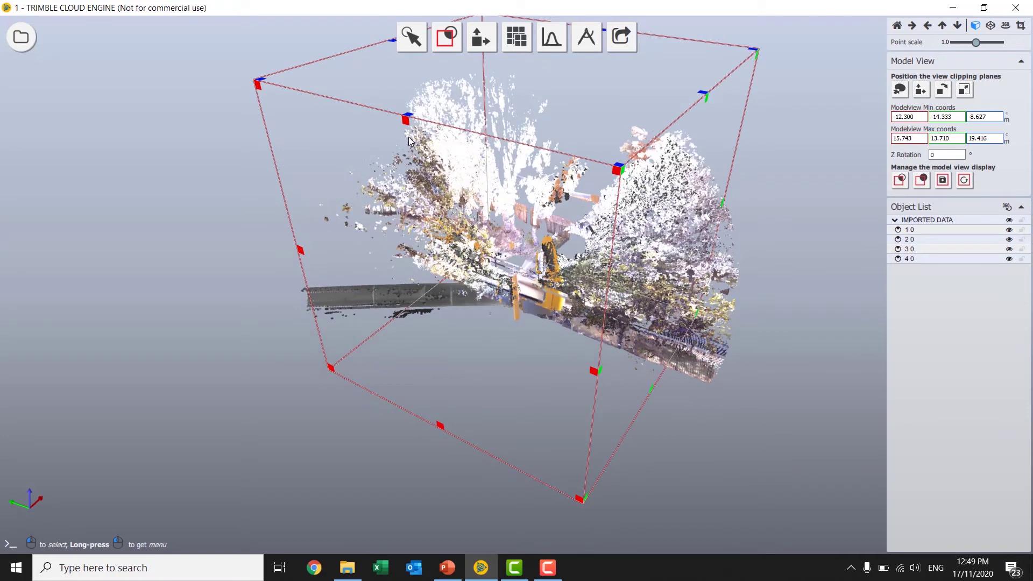
{"action": "left_click_drag", "start_coordinate": [406, 121], "coordinate": [417, 322]}
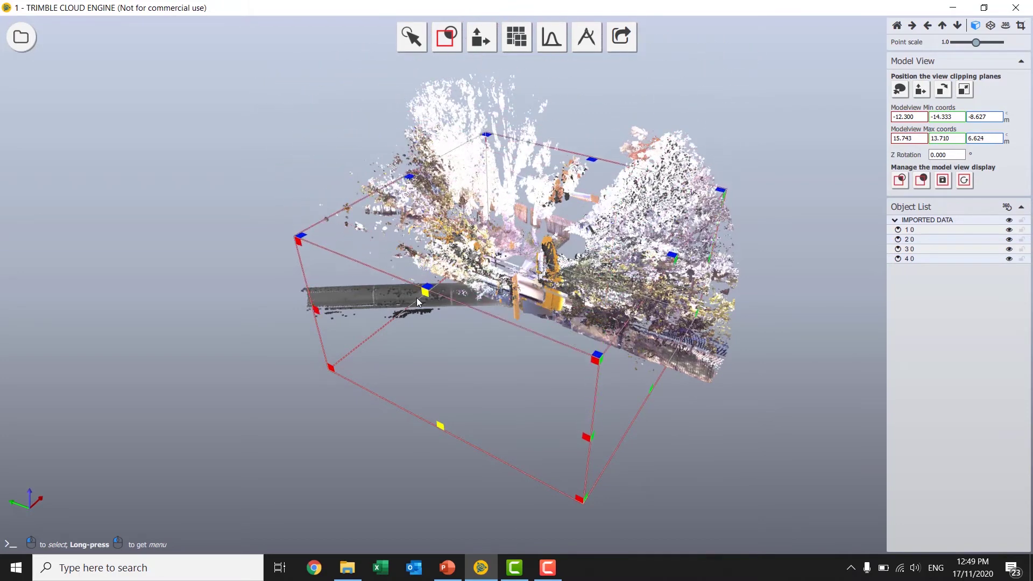
{"action": "left_click", "coordinate": [900, 179]}
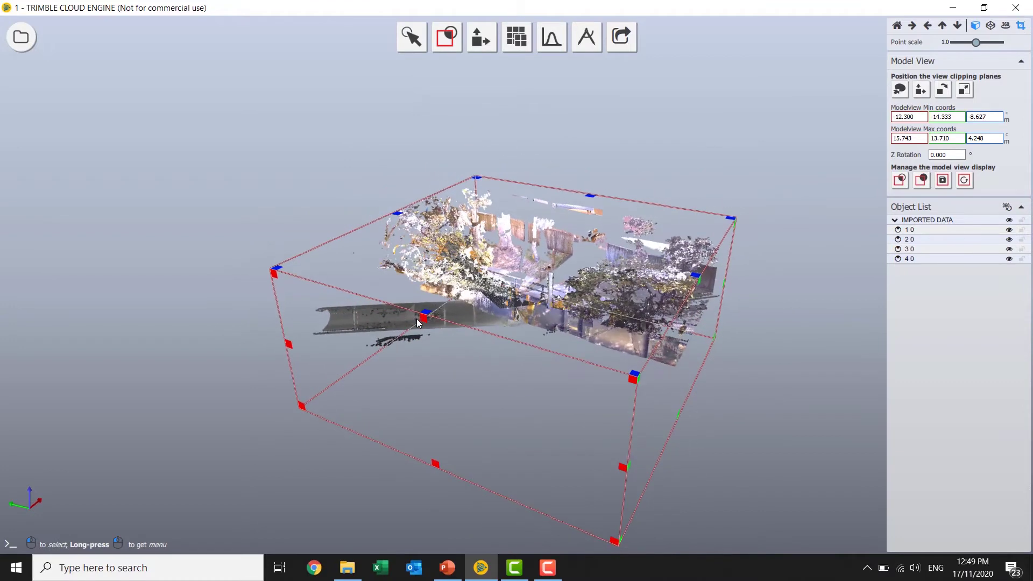
{"action": "left_click_drag", "start_coordinate": [422, 325], "coordinate": [424, 359]}
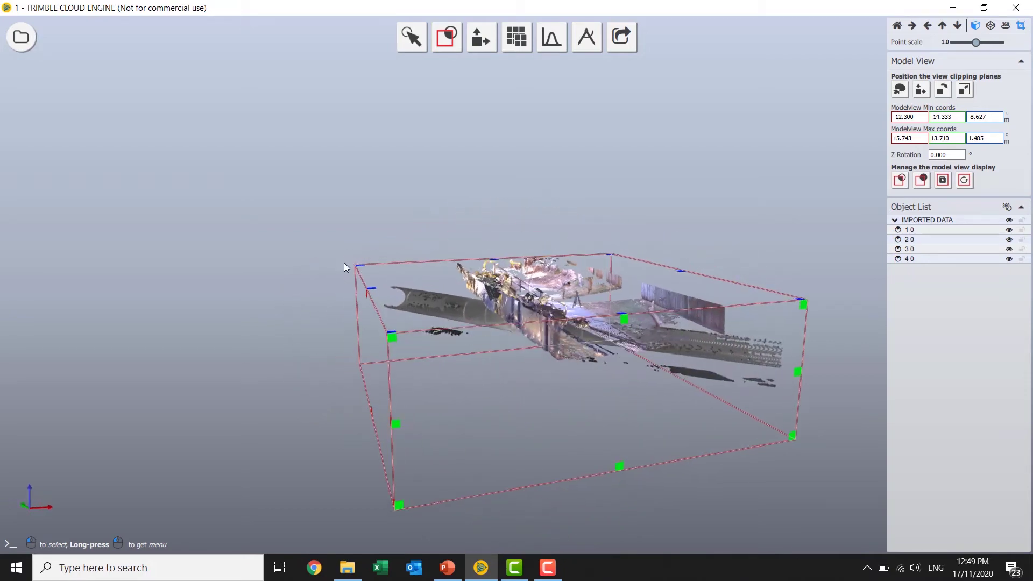
{"action": "mouse_move", "coordinate": [718, 346]}
{"action": "left_mouse_down"}
{"action": "mouse_move", "coordinate": [381, 239]}
{"action": "mouse_move", "coordinate": [522, 348]}
{"action": "mouse_move", "coordinate": [524, 362]}
{"action": "left_mouse_up"}
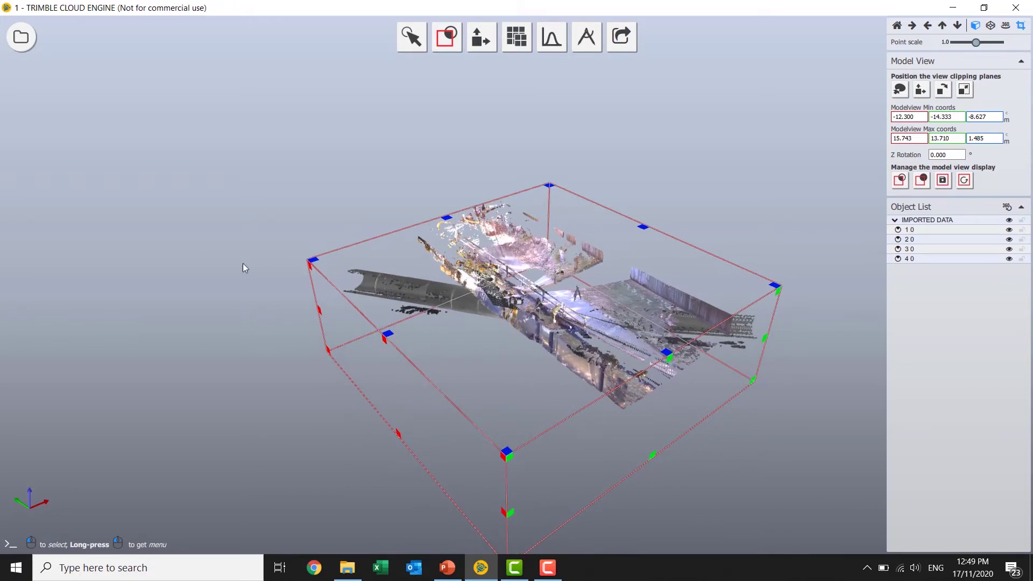
{"action": "left_click_drag", "start_coordinate": [585, 371], "coordinate": [595, 357]}
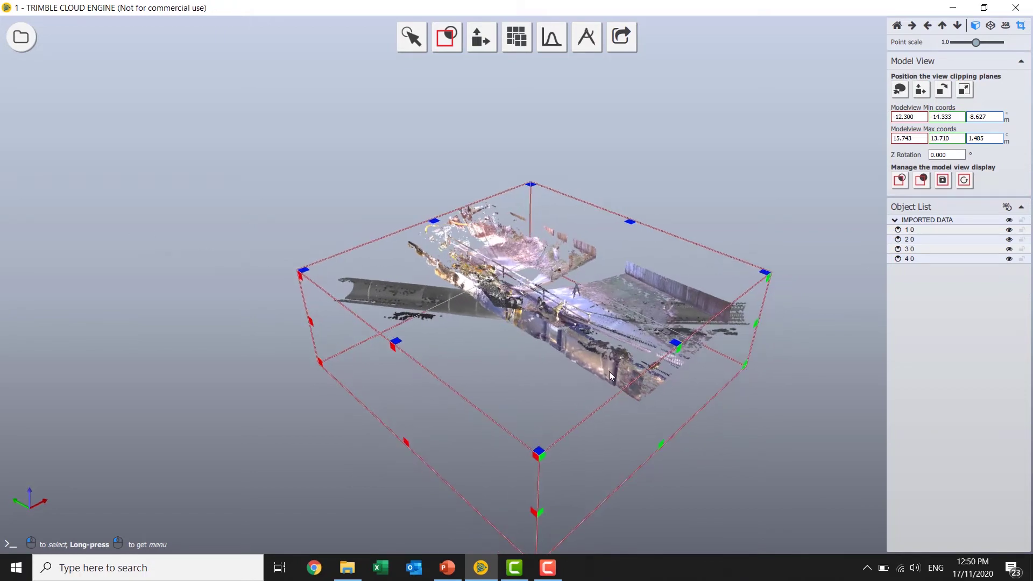
{"action": "mouse_move", "coordinate": [525, 343]}
{"action": "left_mouse_down"}
{"action": "mouse_move", "coordinate": [594, 386]}
{"action": "mouse_move", "coordinate": [610, 411]}
{"action": "mouse_move", "coordinate": [623, 334]}
{"action": "mouse_move", "coordinate": [545, 364]}
{"action": "left_mouse_up"}
{"action": "scroll", "coordinate": [547, 365], "scroll_direction": "up", "scroll_amount": 2}
{"action": "scroll", "coordinate": [557, 347], "scroll_direction": "up", "scroll_amount": 2}
{"action": "scroll", "coordinate": [566, 328], "scroll_direction": "up", "scroll_amount": 2}
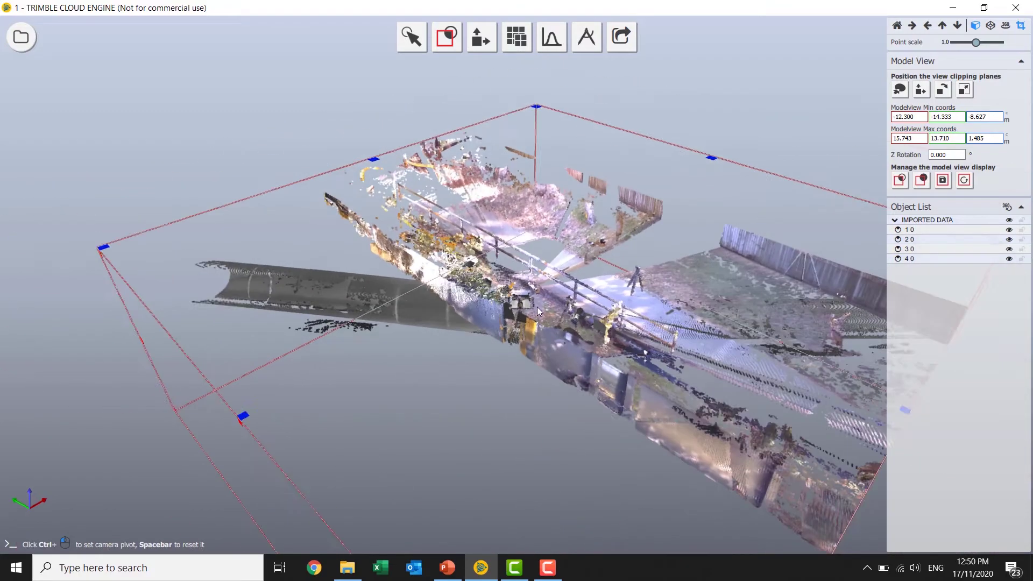
{"action": "mouse_move", "coordinate": [770, 335]}
{"action": "left_mouse_down"}
{"action": "mouse_move", "coordinate": [782, 183]}
{"action": "mouse_move", "coordinate": [763, 273]}
{"action": "mouse_move", "coordinate": [753, 242]}
{"action": "mouse_move", "coordinate": [381, 252]}
{"action": "mouse_move", "coordinate": [411, 477]}
{"action": "mouse_move", "coordinate": [535, 305]}
{"action": "mouse_move", "coordinate": [534, 273]}
{"action": "mouse_move", "coordinate": [544, 344]}
{"action": "mouse_move", "coordinate": [731, 315]}
{"action": "mouse_move", "coordinate": [596, 346]}
{"action": "left_mouse_up"}
{"action": "left_click_drag", "start_coordinate": [317, 353], "coordinate": [315, 384]}
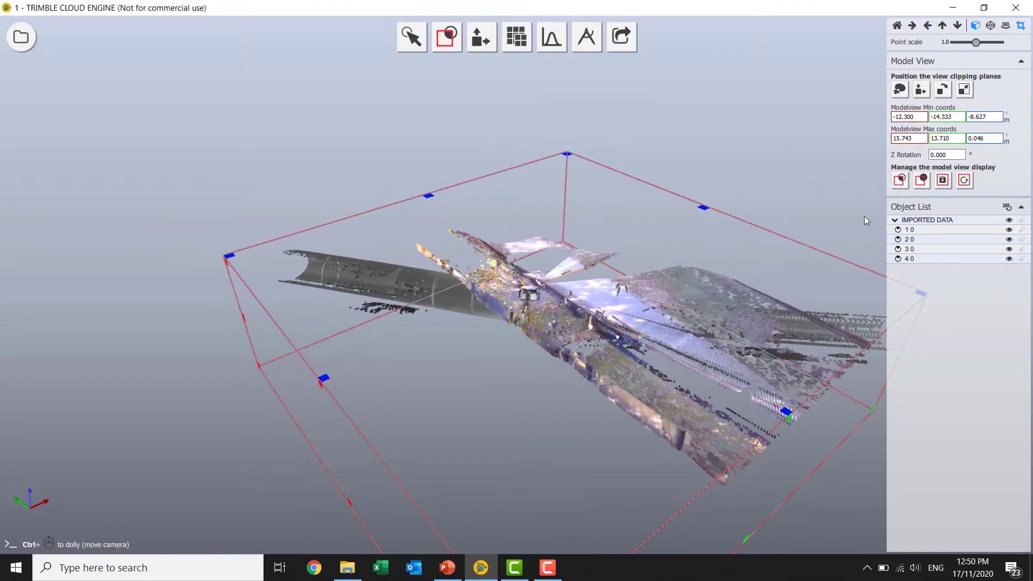
Step: Delete three patches of stray points around the pipe using rectangle selection
{"action": "left_click", "coordinate": [411, 39]}
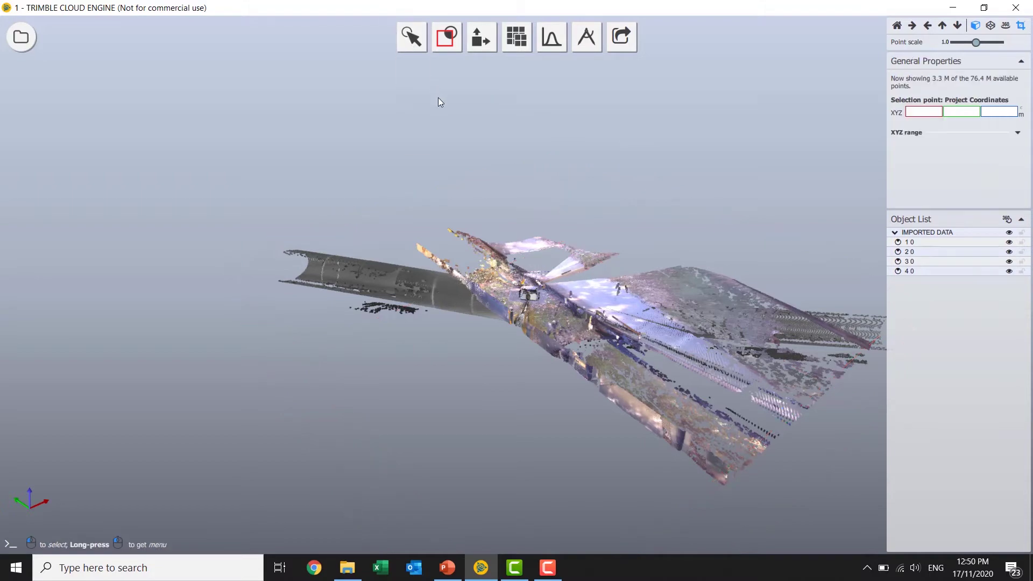
{"action": "left_click", "coordinate": [413, 71]}
{"action": "mouse_move", "coordinate": [607, 305]}
{"action": "left_mouse_down", "text": "ctrl"}
{"action": "mouse_move", "coordinate": [549, 333]}
{"action": "mouse_move", "coordinate": [427, 338]}
{"action": "mouse_move", "coordinate": [592, 289]}
{"action": "mouse_move", "coordinate": [556, 301]}
{"action": "mouse_move", "coordinate": [572, 306]}
{"action": "left_mouse_up", "text": "ctrl"}
{"action": "mouse_move", "coordinate": [527, 252]}
{"action": "left_mouse_down", "text": "ctrl"}
{"action": "mouse_move", "coordinate": [351, 188]}
{"action": "mouse_move", "coordinate": [463, 193]}
{"action": "mouse_move", "coordinate": [885, 295]}
{"action": "left_mouse_up", "text": "ctrl"}
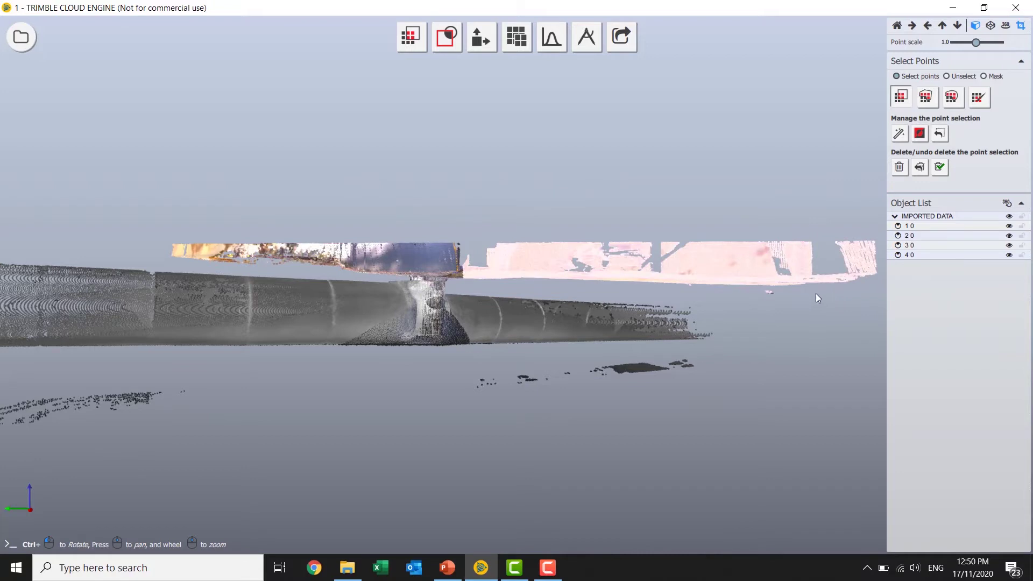
{"action": "key", "text": "Delete"}
{"action": "mouse_move", "coordinate": [472, 296]}
{"action": "left_mouse_down", "text": "ctrl"}
{"action": "mouse_move", "coordinate": [212, 324]}
{"action": "mouse_move", "coordinate": [448, 321]}
{"action": "mouse_move", "coordinate": [341, 281]}
{"action": "mouse_move", "coordinate": [506, 314]}
{"action": "left_mouse_up", "text": "ctrl"}
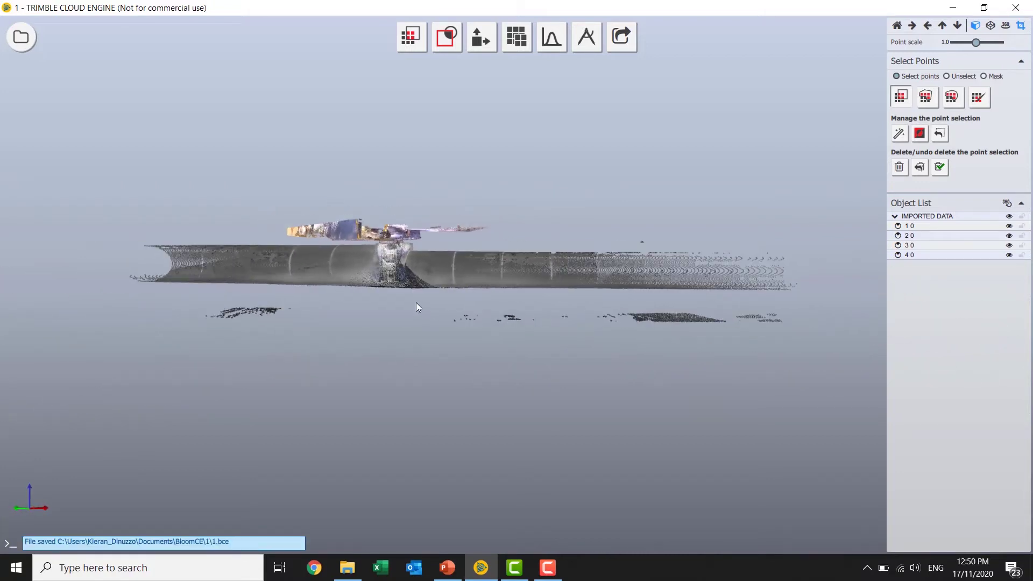
{"action": "left_click_drag", "start_coordinate": [419, 302], "coordinate": [824, 384]}
{"action": "key", "text": "Delete"}
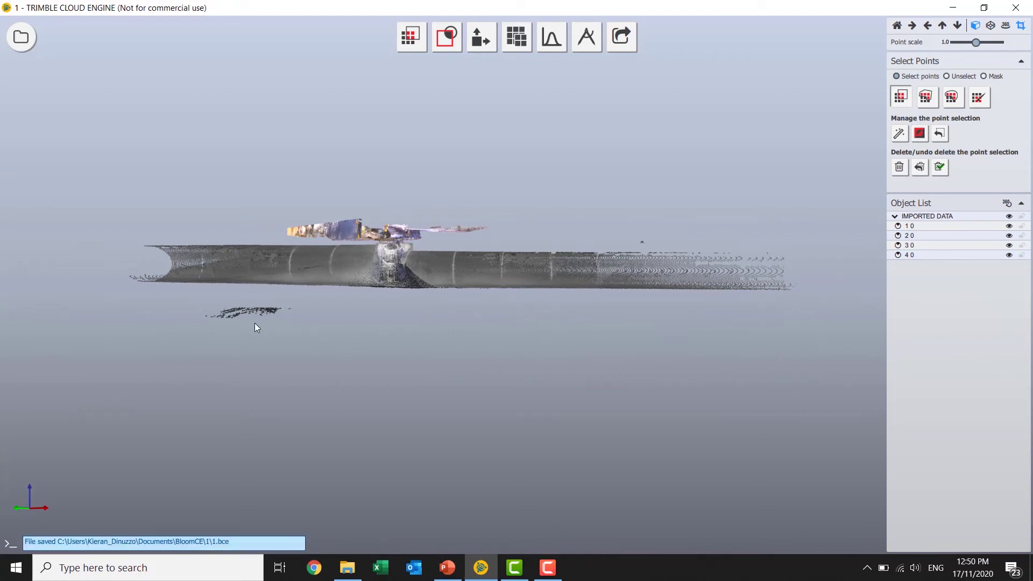
{"action": "left_click_drag", "start_coordinate": [300, 340], "coordinate": [318, 339]}
{"action": "key", "text": "Delete"}
{"action": "mouse_move", "coordinate": [395, 243]}
{"action": "left_mouse_down"}
{"action": "mouse_move", "coordinate": [330, 300]}
{"action": "mouse_move", "coordinate": [516, 254]}
{"action": "left_mouse_up"}
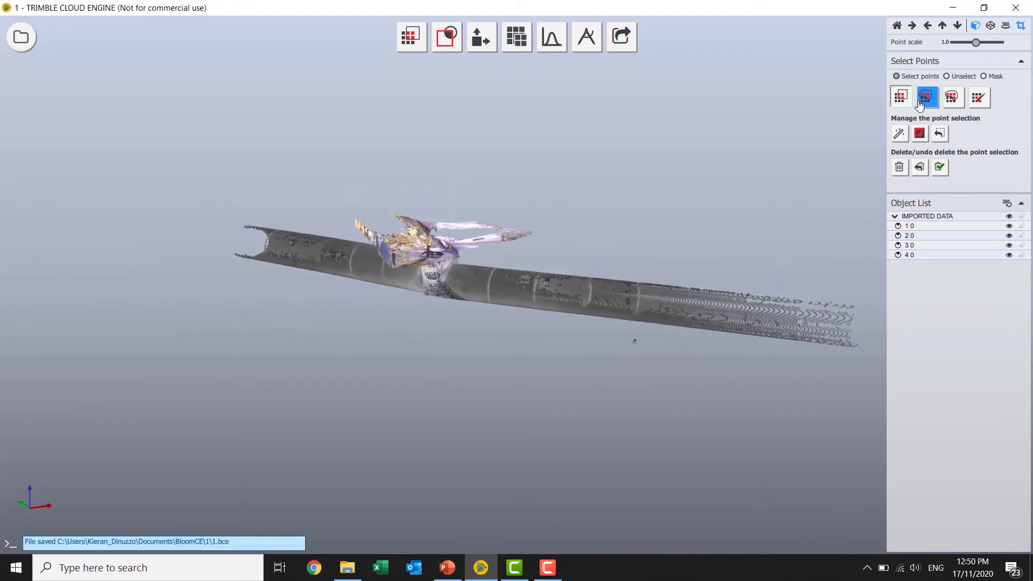
Step: Switch to brush point selection and reduce the point scale to 0.2
{"action": "left_click", "coordinate": [950, 102]}
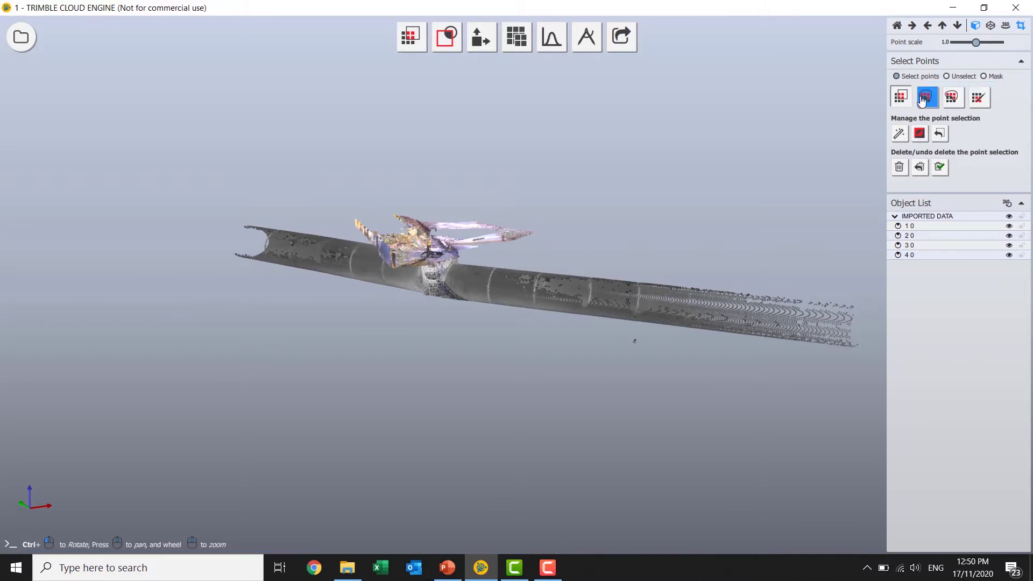
{"action": "scroll", "coordinate": [567, 282], "scroll_direction": "up", "scroll_amount": 2}
{"action": "mouse_move", "coordinate": [568, 282]}
{"action": "left_mouse_down", "text": "ctrl"}
{"action": "mouse_move", "coordinate": [335, 305]}
{"action": "mouse_move", "coordinate": [600, 295]}
{"action": "mouse_move", "coordinate": [556, 288]}
{"action": "left_mouse_up", "text": "ctrl"}
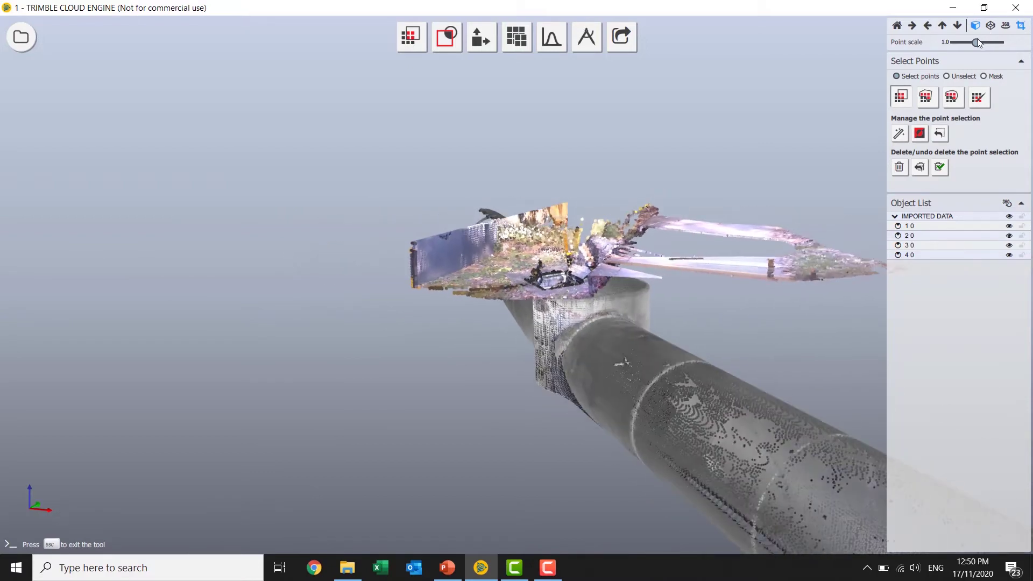
{"action": "left_click_drag", "start_coordinate": [976, 42], "coordinate": [958, 42]}
{"action": "mouse_move", "coordinate": [835, 166]}
{"action": "left_mouse_down", "text": "ctrl"}
{"action": "mouse_move", "coordinate": [746, 271]}
{"action": "mouse_move", "coordinate": [597, 215]}
{"action": "left_mouse_up", "text": "ctrl"}
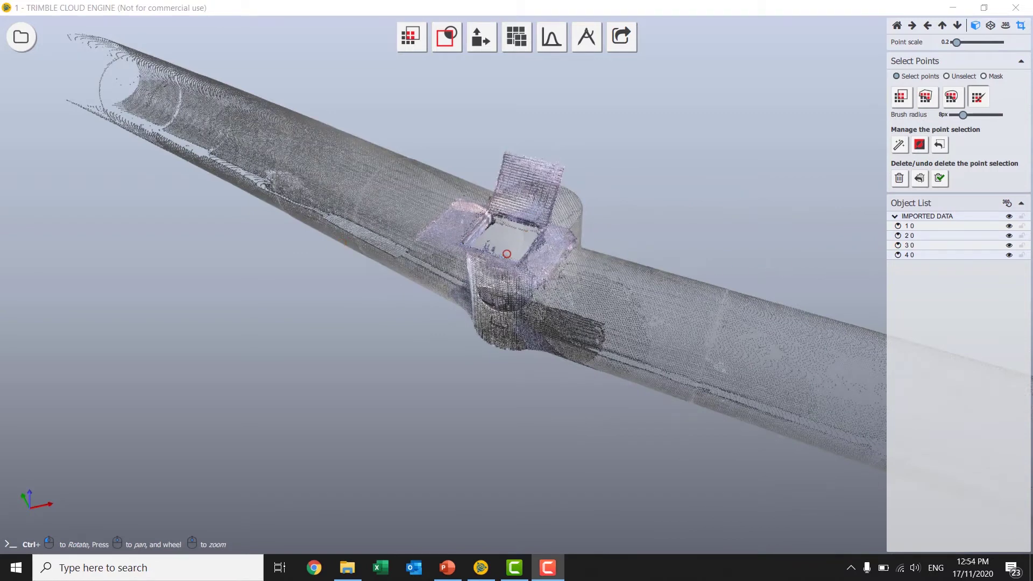
{"action": "left_click", "coordinate": [979, 100]}
{"action": "scroll", "coordinate": [477, 257], "scroll_direction": "up", "scroll_amount": 2}
{"action": "scroll", "coordinate": [493, 257], "scroll_direction": "up", "scroll_amount": 2}
{"action": "scroll", "coordinate": [509, 256], "scroll_direction": "up", "scroll_amount": 2}
{"action": "scroll", "coordinate": [508, 257], "scroll_direction": "up", "scroll_amount": 2}
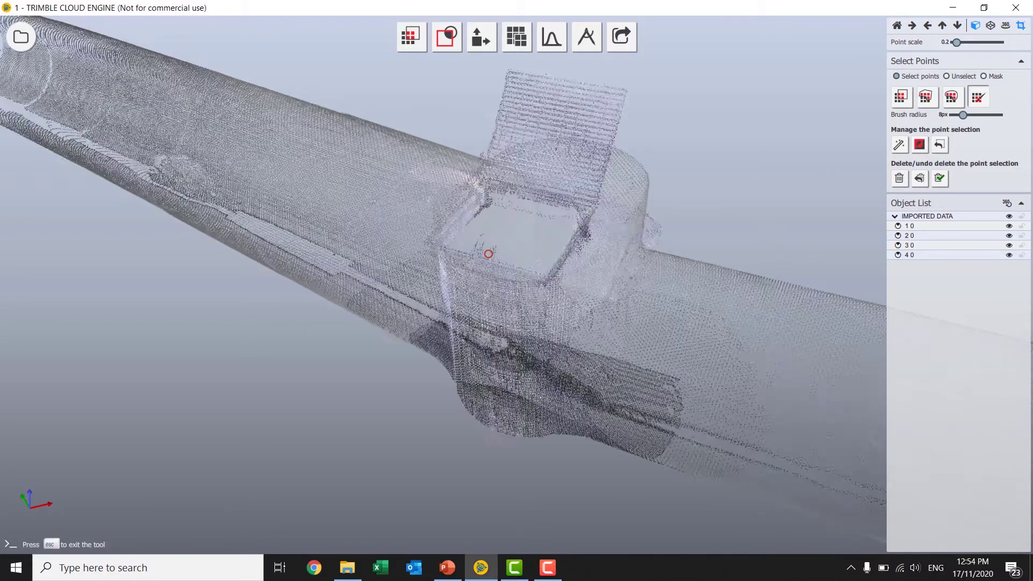
{"action": "scroll", "coordinate": [505, 257], "scroll_direction": "up", "scroll_amount": 2}
{"action": "scroll", "coordinate": [501, 258], "scroll_direction": "up", "scroll_amount": 1}
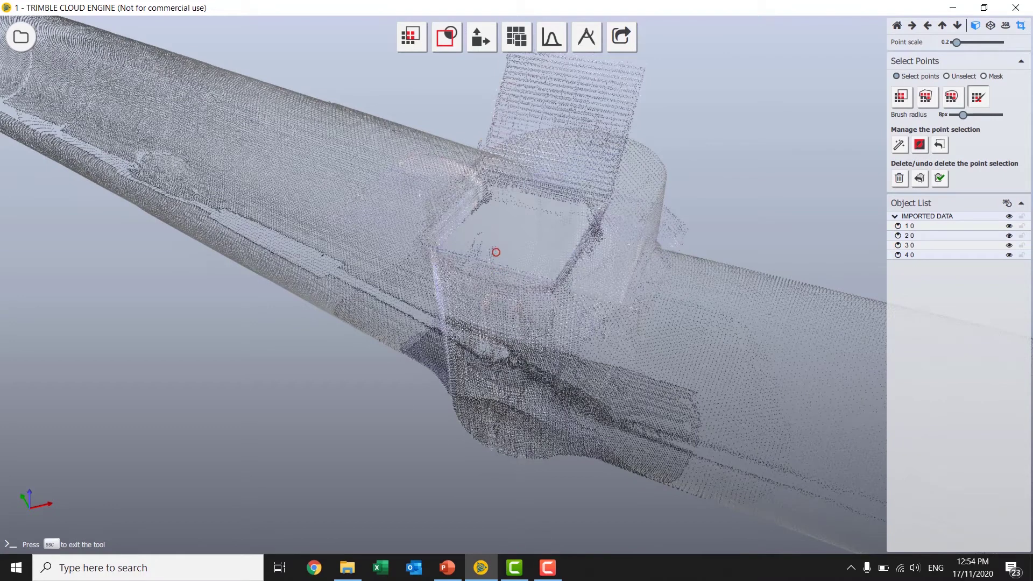
{"action": "left_click", "coordinate": [492, 253]}
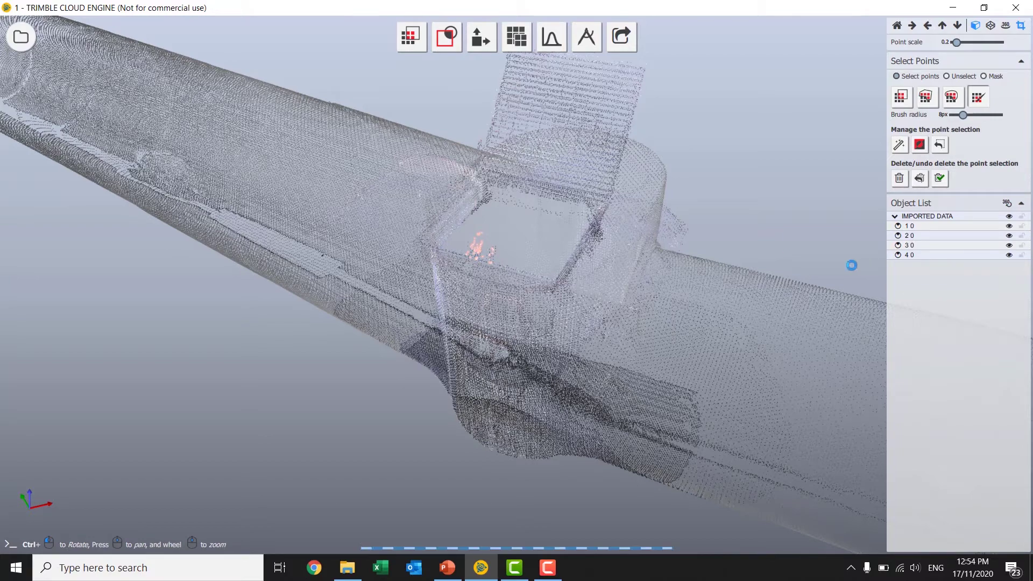
{"action": "key", "text": "ctrl+s"}
{"action": "mouse_move", "coordinate": [499, 261]}
{"action": "left_mouse_down"}
{"action": "mouse_move", "coordinate": [577, 251]}
{"action": "mouse_move", "coordinate": [524, 249]}
{"action": "left_mouse_up"}
{"action": "left_click", "coordinate": [504, 250]}
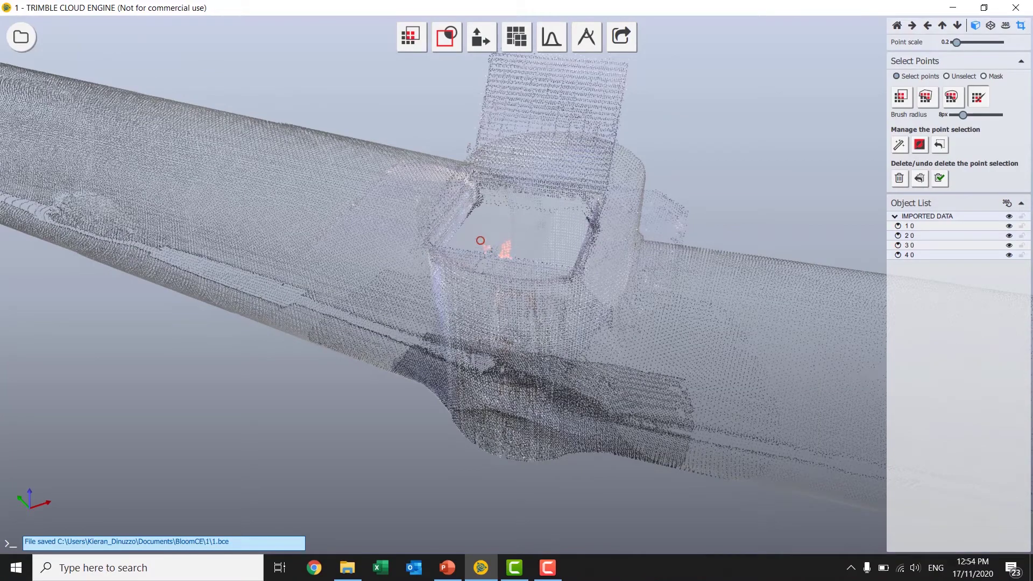
{"action": "left_click_drag", "start_coordinate": [495, 250], "coordinate": [485, 246]}
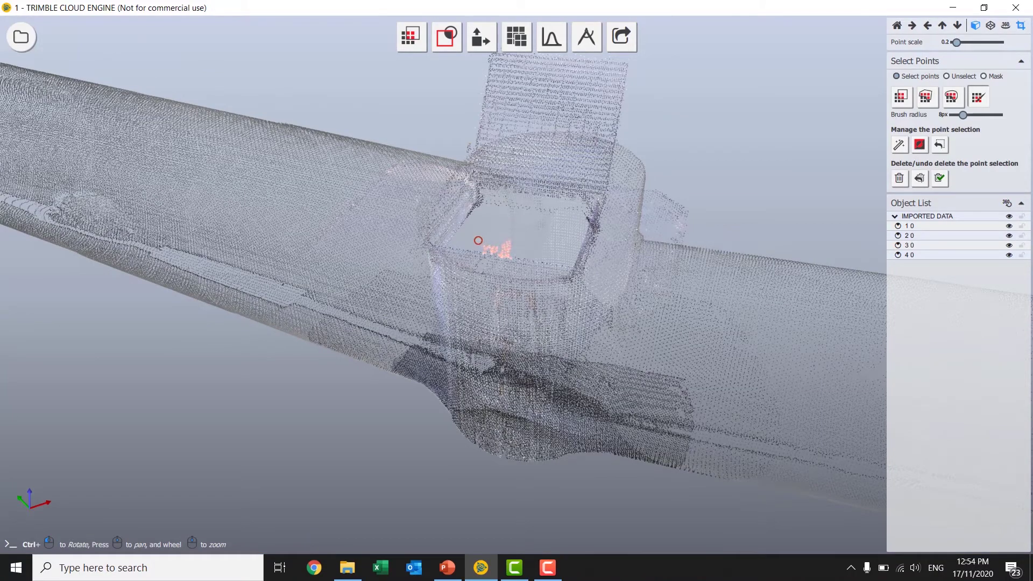
{"action": "key", "text": "Delete"}
{"action": "mouse_move", "coordinate": [628, 276]}
{"action": "left_mouse_down", "text": "ctrl"}
{"action": "mouse_move", "coordinate": [510, 245]}
{"action": "mouse_move", "coordinate": [641, 237]}
{"action": "mouse_move", "coordinate": [489, 232]}
{"action": "left_mouse_up", "text": "ctrl"}
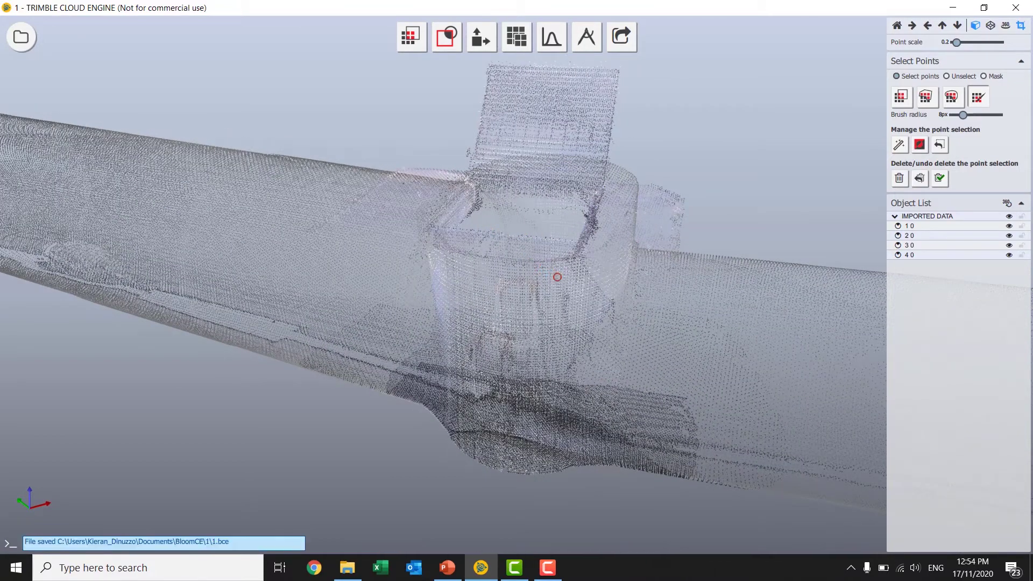
{"action": "scroll", "coordinate": [553, 284], "scroll_direction": "down", "scroll_amount": 5}
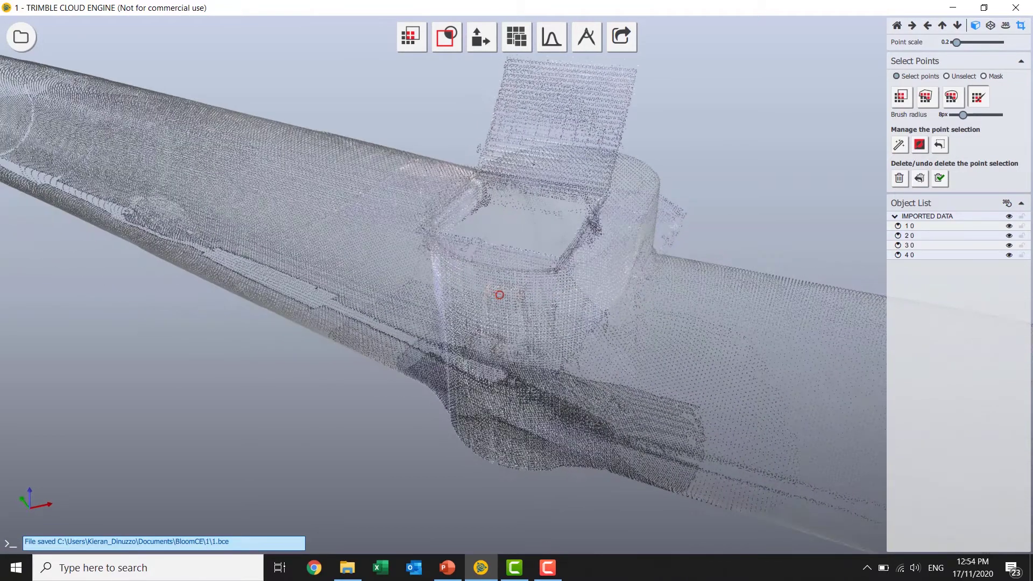
Step: Set Point Cloud Management detail to maximum, showing 6.1 M of 58.3 M points
{"action": "left_click", "coordinate": [525, 37]}
{"action": "left_click", "coordinate": [525, 38]}
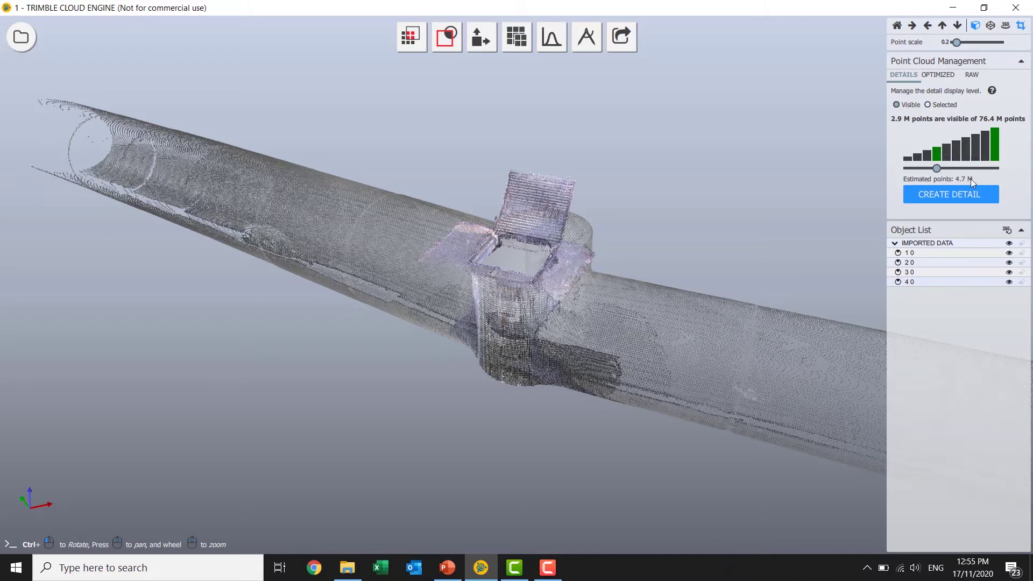
{"action": "left_click", "coordinate": [995, 146]}
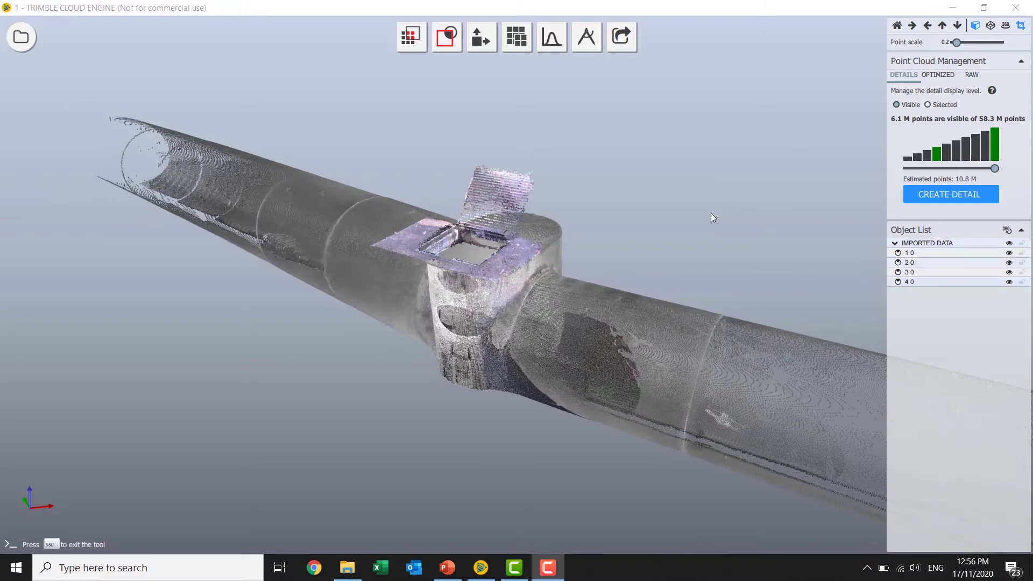
{"action": "scroll", "coordinate": [677, 240], "scroll_direction": "down", "scroll_amount": 2}
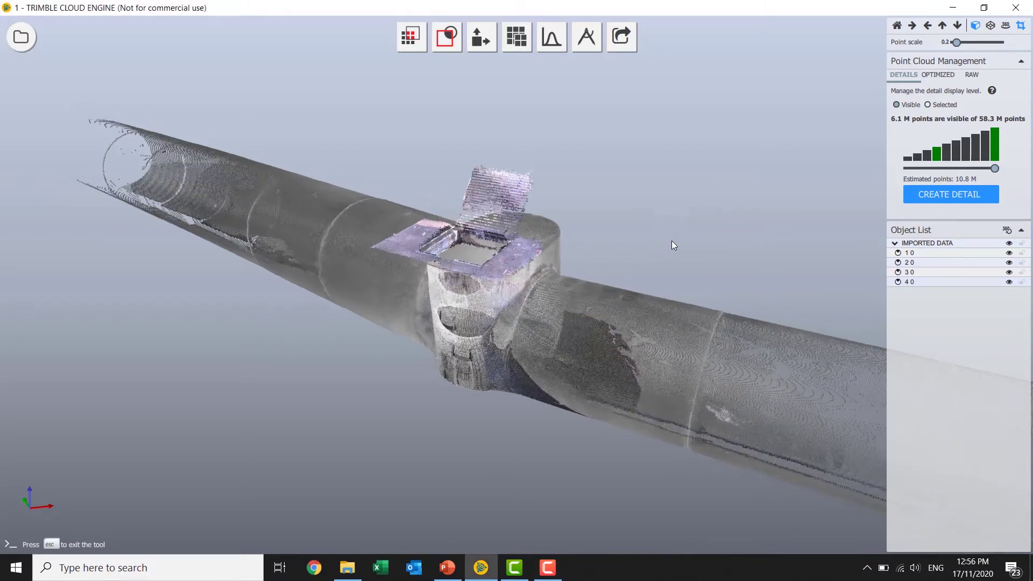
{"action": "scroll", "coordinate": [681, 239], "scroll_direction": "down", "scroll_amount": 2}
{"action": "scroll", "coordinate": [680, 238], "scroll_direction": "down", "scroll_amount": 3}
{"action": "scroll", "coordinate": [698, 228], "scroll_direction": "down", "scroll_amount": 2}
{"action": "mouse_move", "coordinate": [699, 228]}
{"action": "middle_mouse_down"}
{"action": "mouse_move", "coordinate": [603, 217]}
{"action": "mouse_move", "coordinate": [547, 192]}
{"action": "middle_mouse_up"}
{"action": "scroll", "coordinate": [541, 206], "scroll_direction": "up", "scroll_amount": 1}
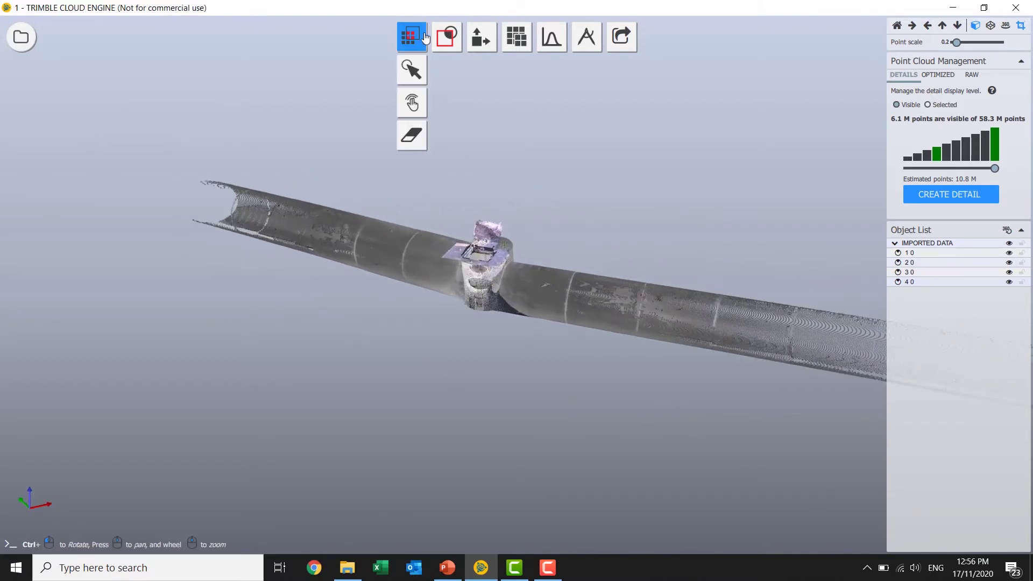
Step: Fit a cylinder to the right pipe, growing the selection and excluding the manhole points
{"action": "left_click", "coordinate": [412, 102]}
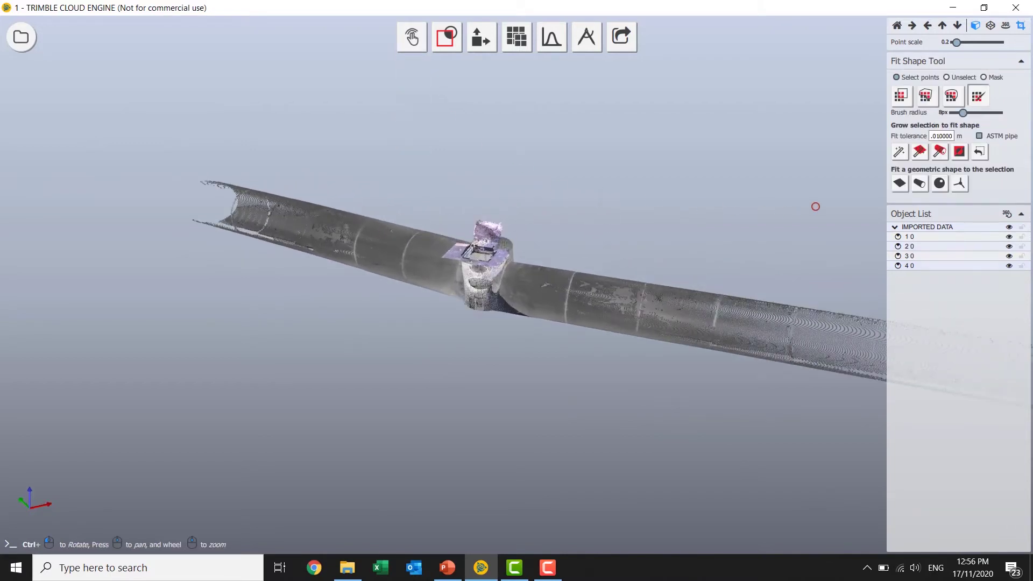
{"action": "mouse_move", "coordinate": [812, 205]}
{"action": "left_mouse_down", "text": "ctrl"}
{"action": "mouse_move", "coordinate": [656, 151]}
{"action": "mouse_move", "coordinate": [455, 124]}
{"action": "mouse_move", "coordinate": [517, 159]}
{"action": "left_mouse_up", "text": "ctrl"}
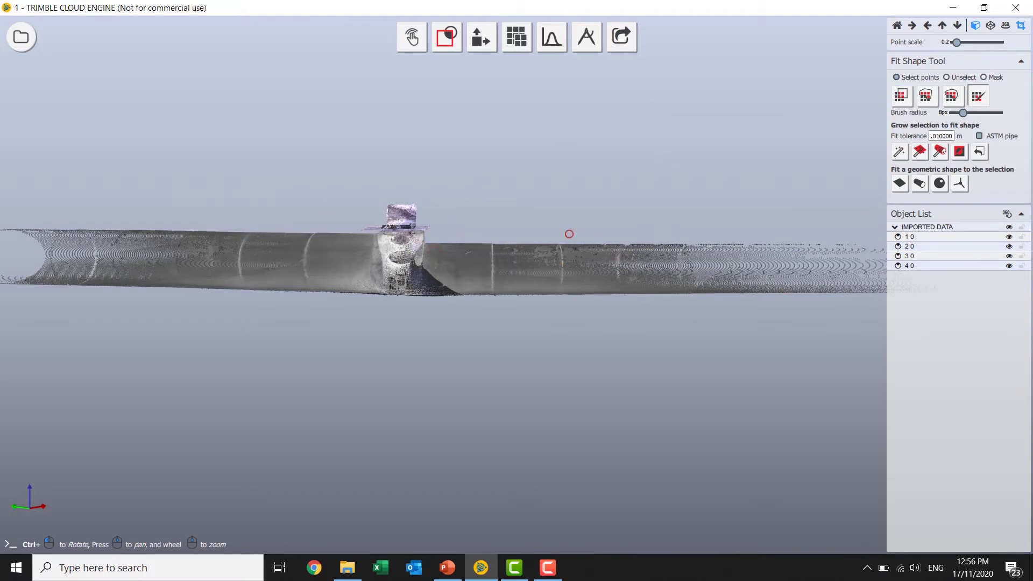
{"action": "left_click_drag", "start_coordinate": [535, 284], "coordinate": [596, 298]}
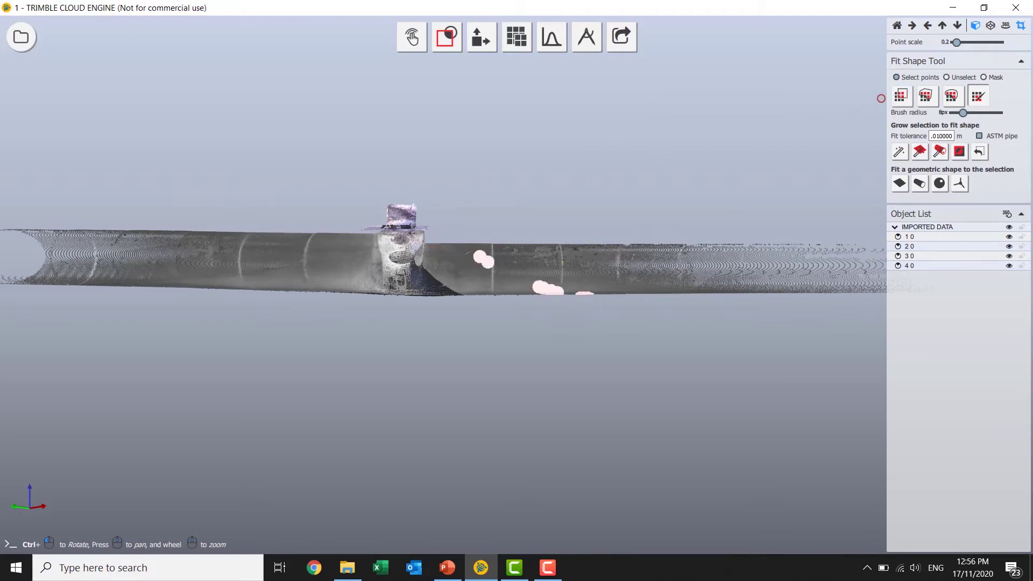
{"action": "left_click", "coordinate": [900, 97]}
{"action": "left_click_drag", "start_coordinate": [434, 231], "coordinate": [899, 325]}
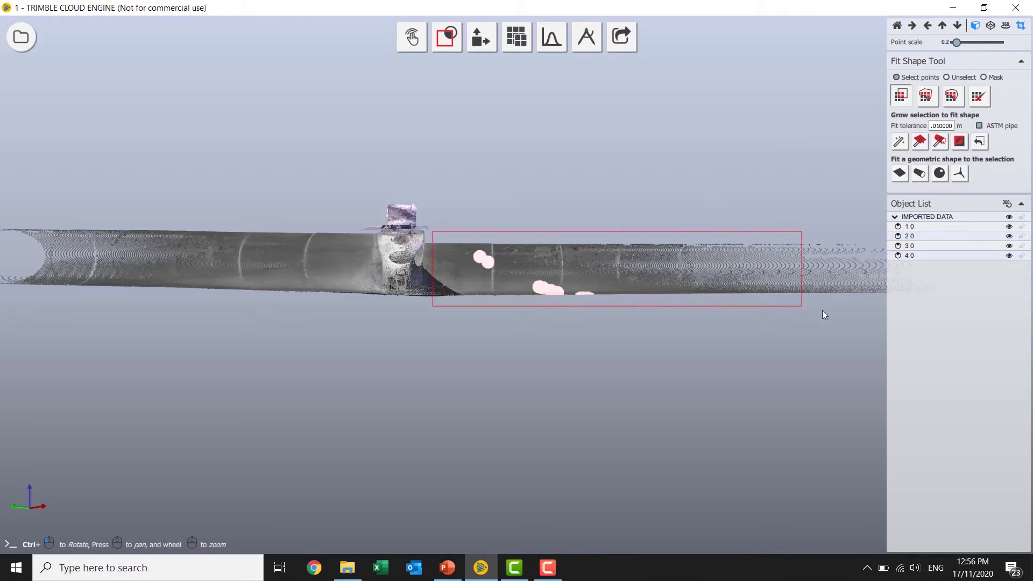
{"action": "scroll", "coordinate": [797, 316], "scroll_direction": "down", "scroll_amount": 2}
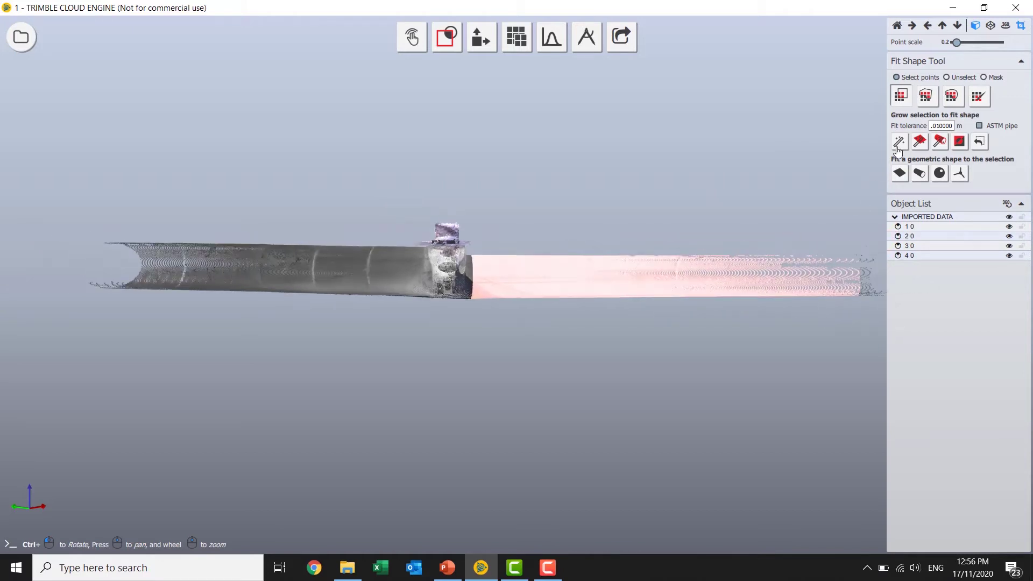
{"action": "left_click", "coordinate": [940, 142]}
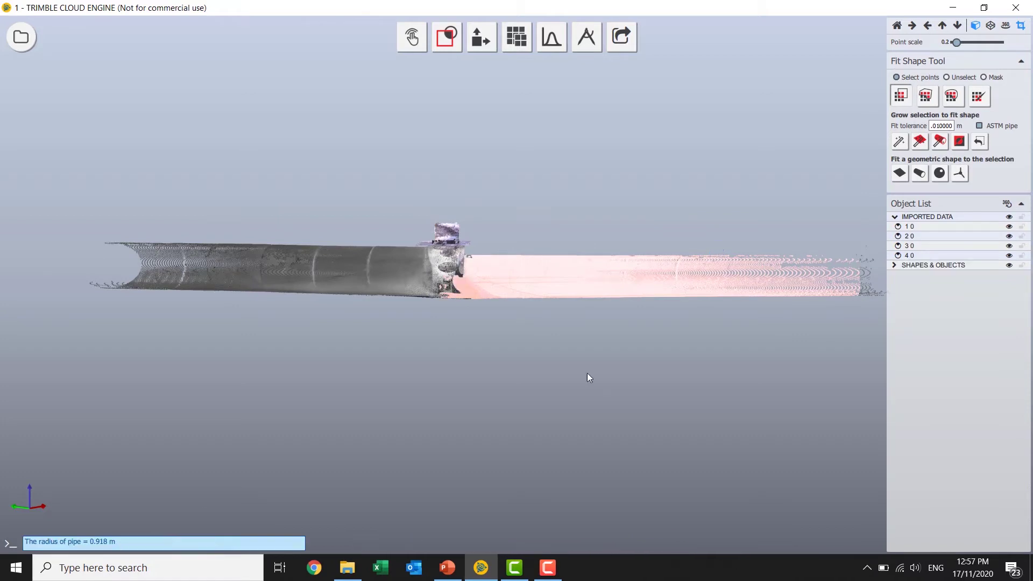
{"action": "mouse_move", "coordinate": [595, 371]}
{"action": "left_mouse_down"}
{"action": "mouse_move", "coordinate": [588, 357]}
{"action": "mouse_move", "coordinate": [474, 369]}
{"action": "mouse_move", "coordinate": [606, 369]}
{"action": "mouse_move", "coordinate": [729, 234]}
{"action": "mouse_move", "coordinate": [816, 301]}
{"action": "left_mouse_up"}
{"action": "scroll", "coordinate": [358, 279], "scroll_direction": "up", "scroll_amount": 5}
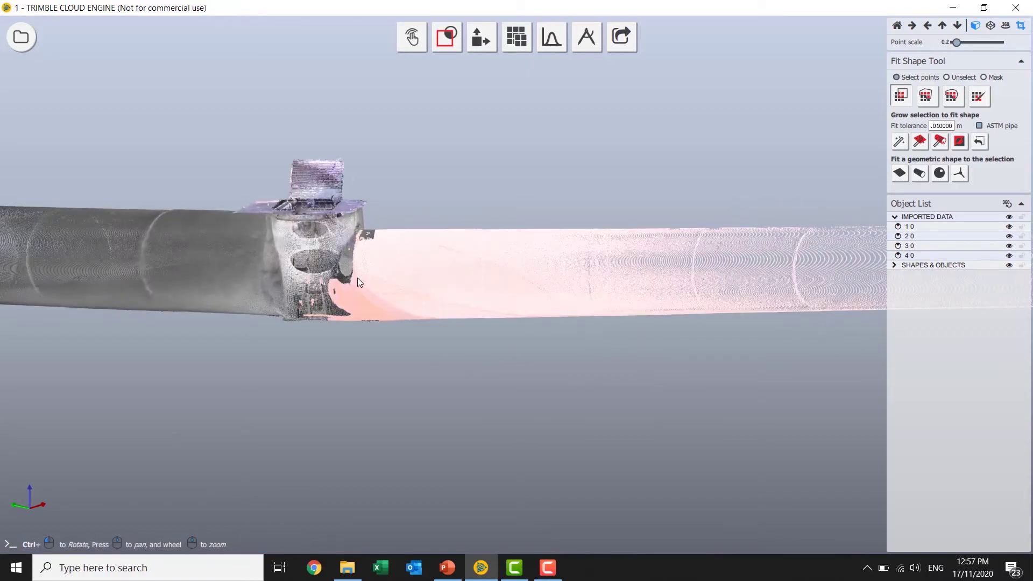
{"action": "mouse_move", "coordinate": [357, 279]}
{"action": "left_mouse_down", "text": "ctrl"}
{"action": "mouse_move", "coordinate": [433, 300]}
{"action": "mouse_move", "coordinate": [399, 296]}
{"action": "mouse_move", "coordinate": [484, 240]}
{"action": "mouse_move", "coordinate": [512, 191]}
{"action": "mouse_move", "coordinate": [492, 146]}
{"action": "mouse_move", "coordinate": [385, 203]}
{"action": "mouse_move", "coordinate": [325, 263]}
{"action": "mouse_move", "coordinate": [319, 285]}
{"action": "mouse_move", "coordinate": [305, 255]}
{"action": "mouse_move", "coordinate": [529, 261]}
{"action": "mouse_move", "coordinate": [464, 270]}
{"action": "left_mouse_up", "text": "ctrl"}
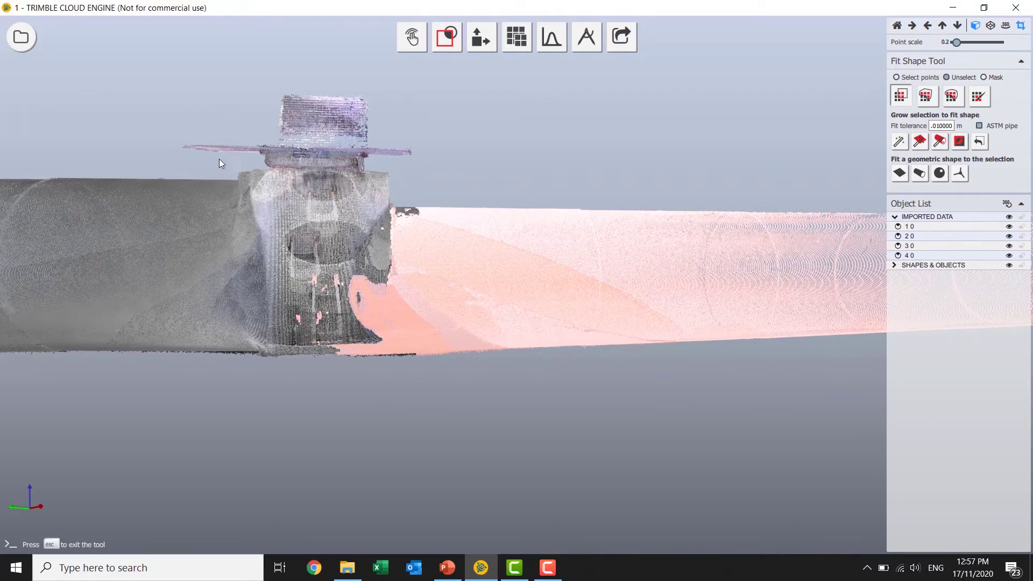
{"action": "left_click_drag", "start_coordinate": [194, 89], "coordinate": [391, 423]}
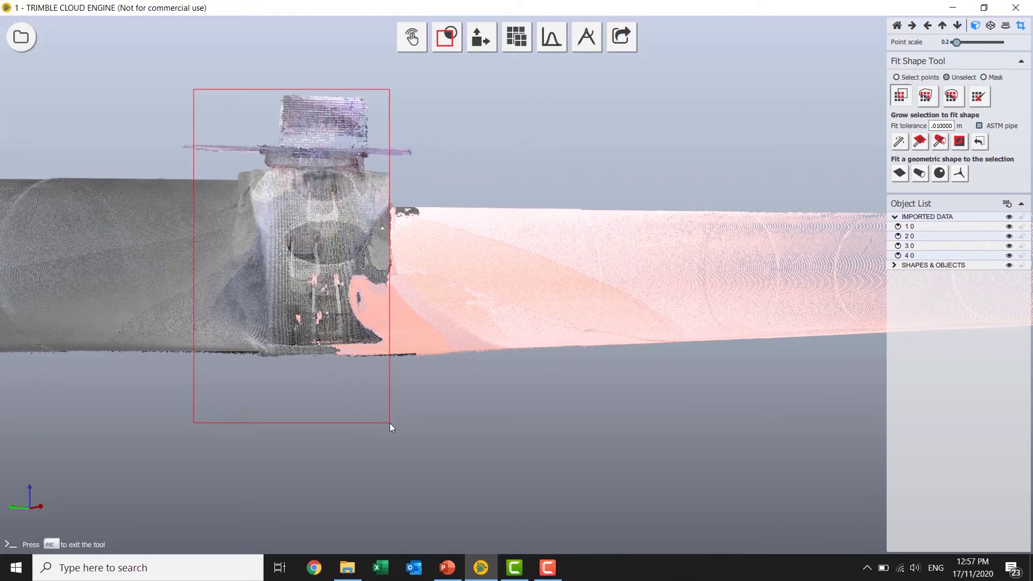
{"action": "left_click", "coordinate": [390, 423]}
{"action": "left_click", "coordinate": [920, 174]}
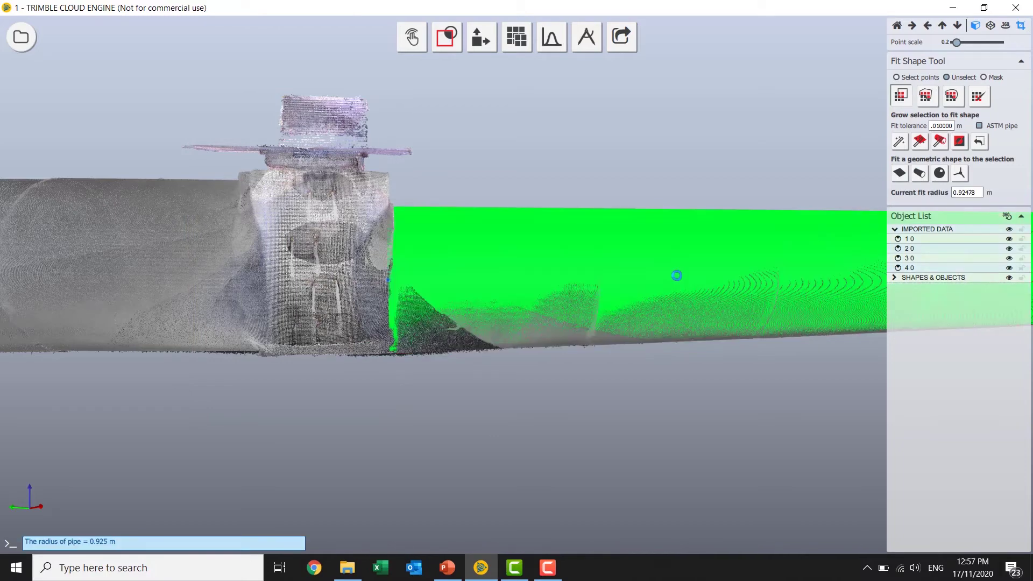
Step: Fit a cylinder to the left pipe section, radius about 1.043 m, and inspect it
{"action": "mouse_move", "coordinate": [676, 276]}
{"action": "left_mouse_down", "text": "ctrl"}
{"action": "mouse_move", "coordinate": [533, 374]}
{"action": "mouse_move", "coordinate": [385, 335]}
{"action": "mouse_move", "coordinate": [418, 316]}
{"action": "mouse_move", "coordinate": [400, 284]}
{"action": "mouse_move", "coordinate": [456, 297]}
{"action": "mouse_move", "coordinate": [556, 244]}
{"action": "mouse_move", "coordinate": [502, 374]}
{"action": "left_mouse_up", "text": "ctrl"}
{"action": "left_click", "coordinate": [556, 243]}
{"action": "scroll", "coordinate": [480, 318], "scroll_direction": "up", "scroll_amount": 2}
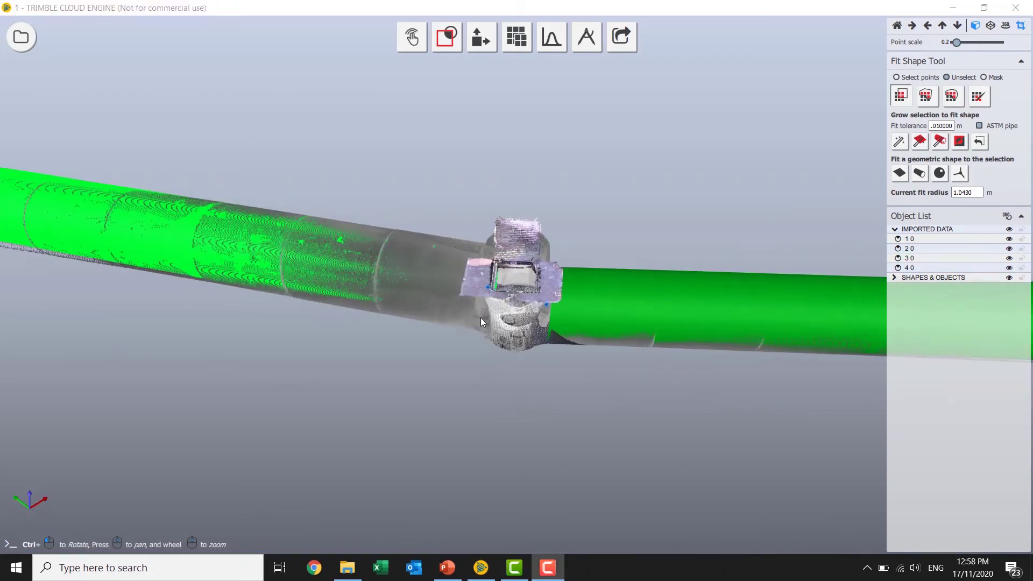
{"action": "scroll", "coordinate": [491, 303], "scroll_direction": "up", "scroll_amount": 2}
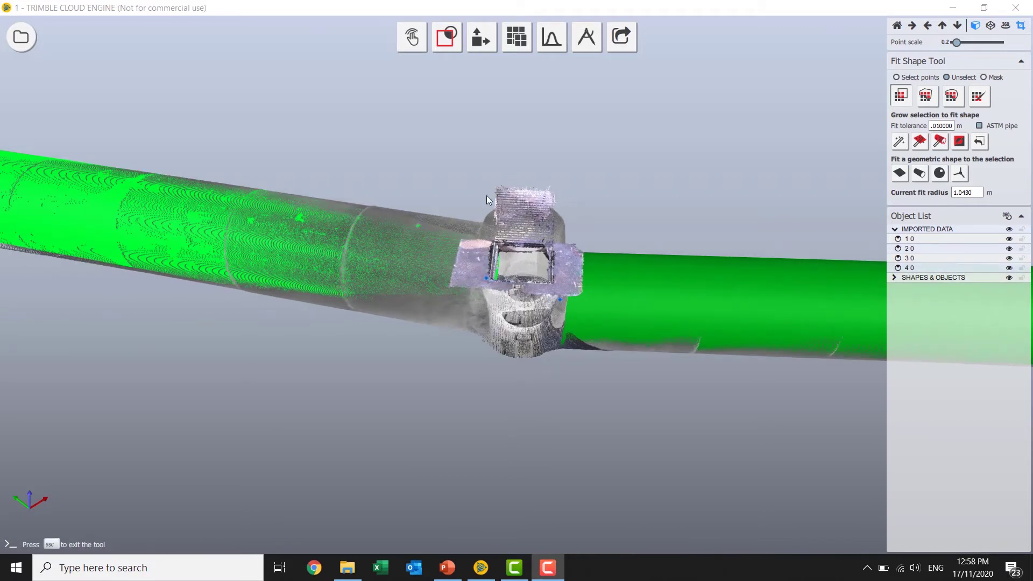
{"action": "mouse_move", "coordinate": [439, 377]}
{"action": "left_mouse_down", "text": "ctrl"}
{"action": "mouse_move", "coordinate": [453, 421]}
{"action": "mouse_move", "coordinate": [542, 347]}
{"action": "mouse_move", "coordinate": [587, 349]}
{"action": "left_mouse_up", "text": "ctrl"}
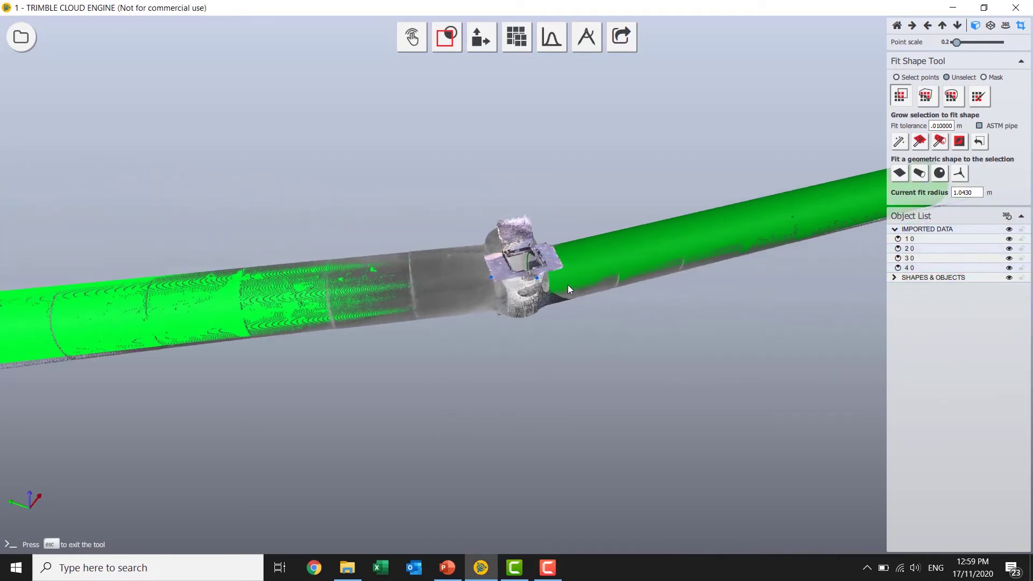
{"action": "left_click_drag", "start_coordinate": [523, 334], "coordinate": [628, 283], "text": "ctrl"}
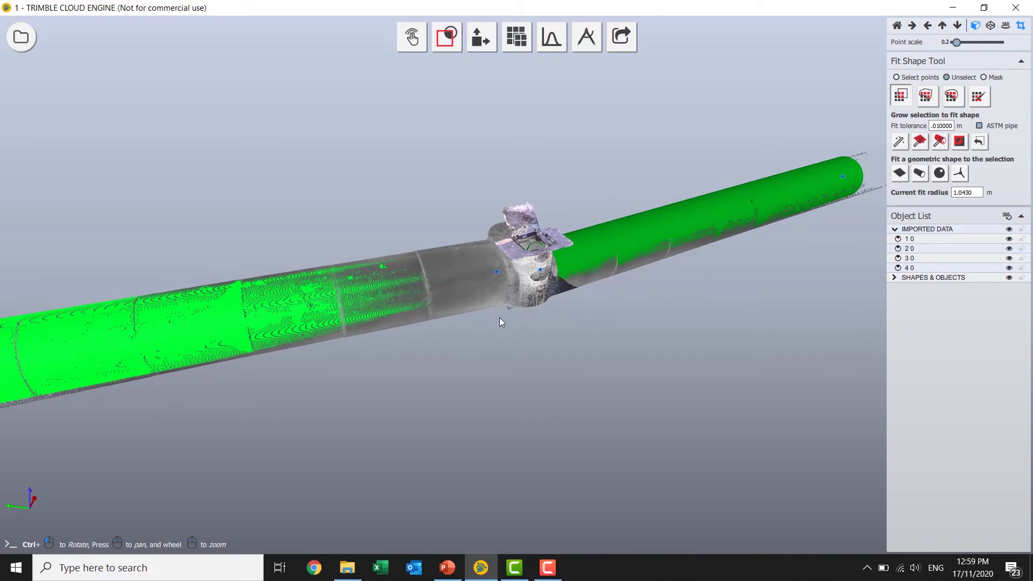
{"action": "mouse_move", "coordinate": [556, 331]}
{"action": "left_mouse_down", "text": "ctrl"}
{"action": "mouse_move", "coordinate": [526, 334]}
{"action": "mouse_move", "coordinate": [561, 334]}
{"action": "mouse_move", "coordinate": [473, 306]}
{"action": "mouse_move", "coordinate": [508, 335]}
{"action": "mouse_move", "coordinate": [602, 344]}
{"action": "mouse_move", "coordinate": [773, 388]}
{"action": "mouse_move", "coordinate": [638, 377]}
{"action": "left_mouse_up", "text": "ctrl"}
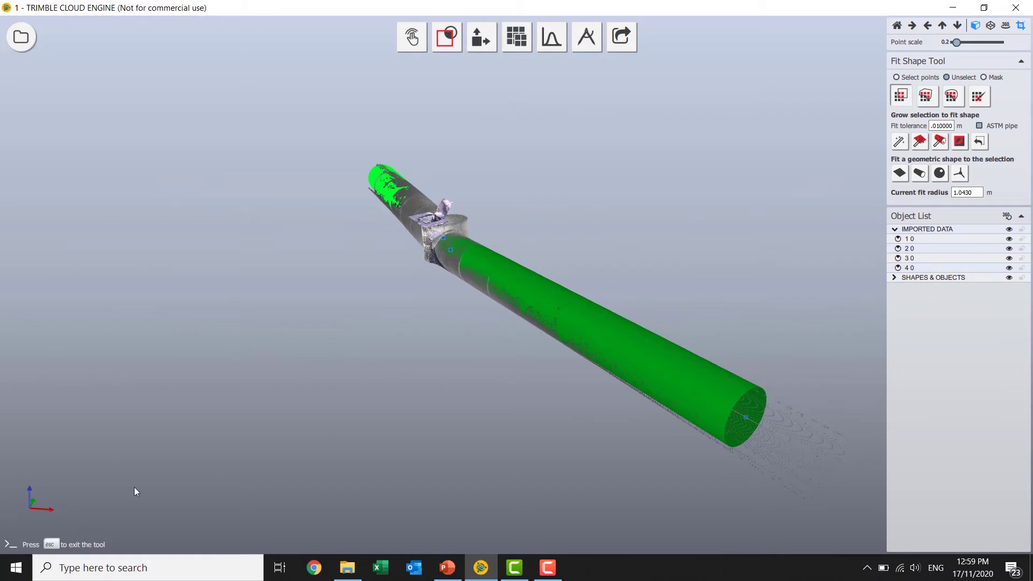
{"action": "mouse_move", "coordinate": [278, 384]}
{"action": "left_mouse_down"}
{"action": "mouse_move", "coordinate": [687, 406]}
{"action": "mouse_move", "coordinate": [347, 257]}
{"action": "mouse_move", "coordinate": [395, 326]}
{"action": "mouse_move", "coordinate": [618, 186]}
{"action": "mouse_move", "coordinate": [485, 242]}
{"action": "left_mouse_up"}
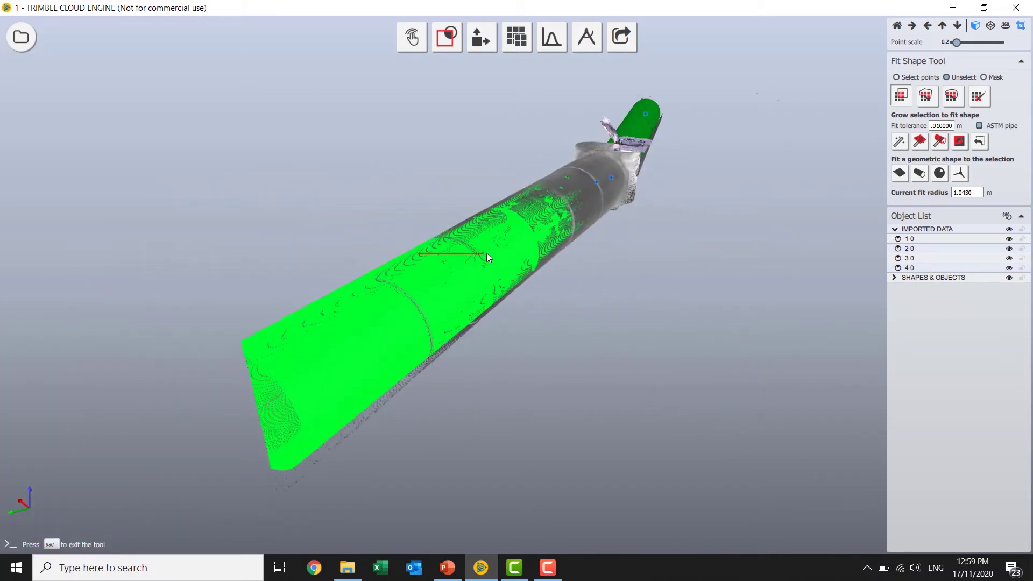
{"action": "mouse_move", "coordinate": [341, 193]}
{"action": "left_mouse_down"}
{"action": "mouse_move", "coordinate": [469, 243]}
{"action": "mouse_move", "coordinate": [554, 225]}
{"action": "mouse_move", "coordinate": [332, 273]}
{"action": "mouse_move", "coordinate": [394, 107]}
{"action": "left_mouse_up"}
Step: Drop a flag marker on the far pipe end and title it 'R = 1.016m'
{"action": "left_click", "coordinate": [588, 36]}
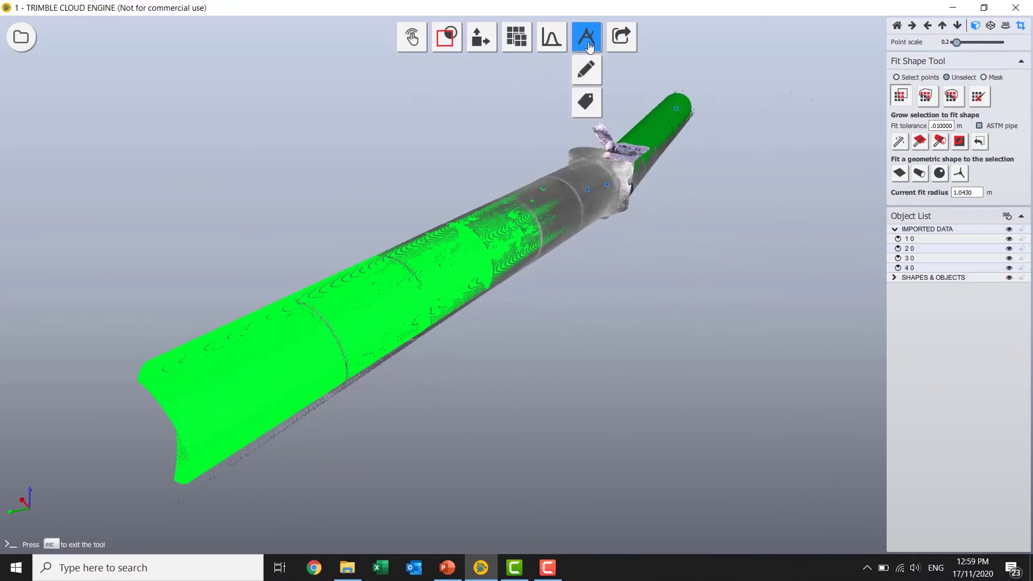
{"action": "left_click", "coordinate": [587, 101]}
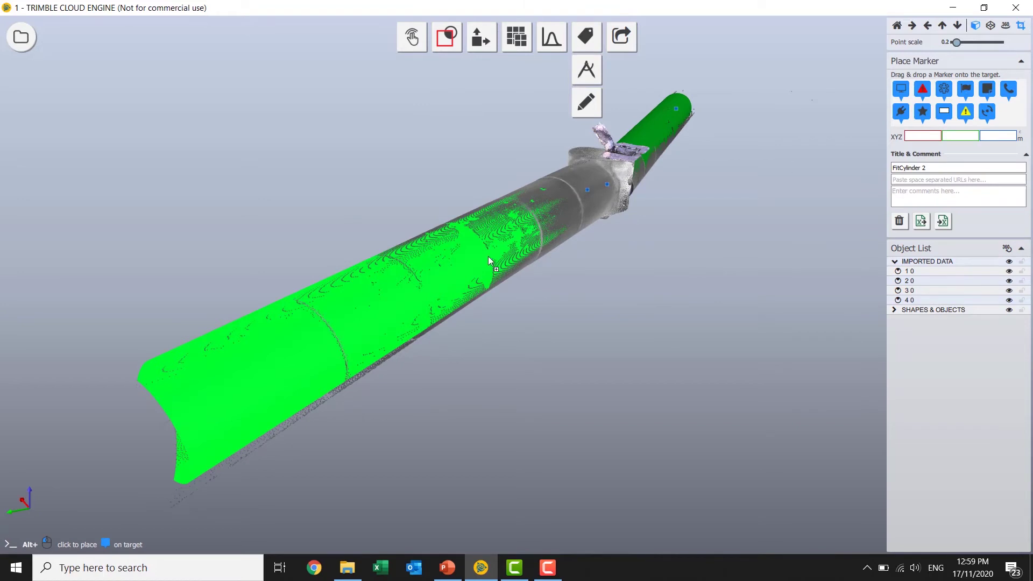
{"action": "left_click", "coordinate": [164, 371]}
{"action": "left_click", "coordinate": [946, 167]}
{"action": "type", "text": "R = 1.016m"}
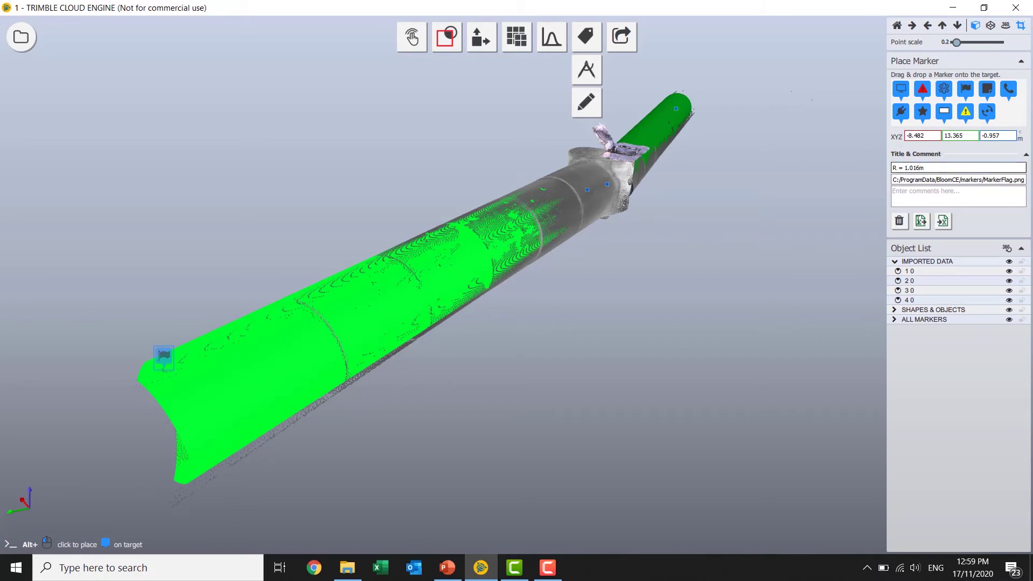
{"action": "left_click", "coordinate": [762, 285]}
{"action": "mouse_move", "coordinate": [732, 267]}
{"action": "left_mouse_down"}
{"action": "mouse_move", "coordinate": [628, 300]}
{"action": "mouse_move", "coordinate": [477, 307]}
{"action": "mouse_move", "coordinate": [600, 304]}
{"action": "mouse_move", "coordinate": [481, 352]}
{"action": "left_mouse_up"}
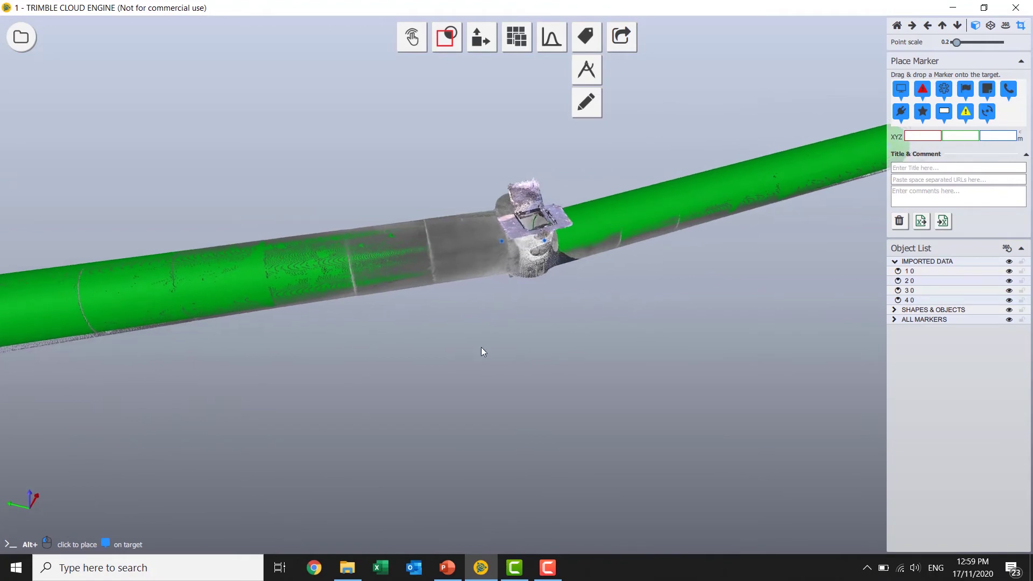
Step: Attach Example Plans.pdf from the download folder to the manhole, then bring up content sharing
{"action": "left_click", "coordinate": [349, 567]}
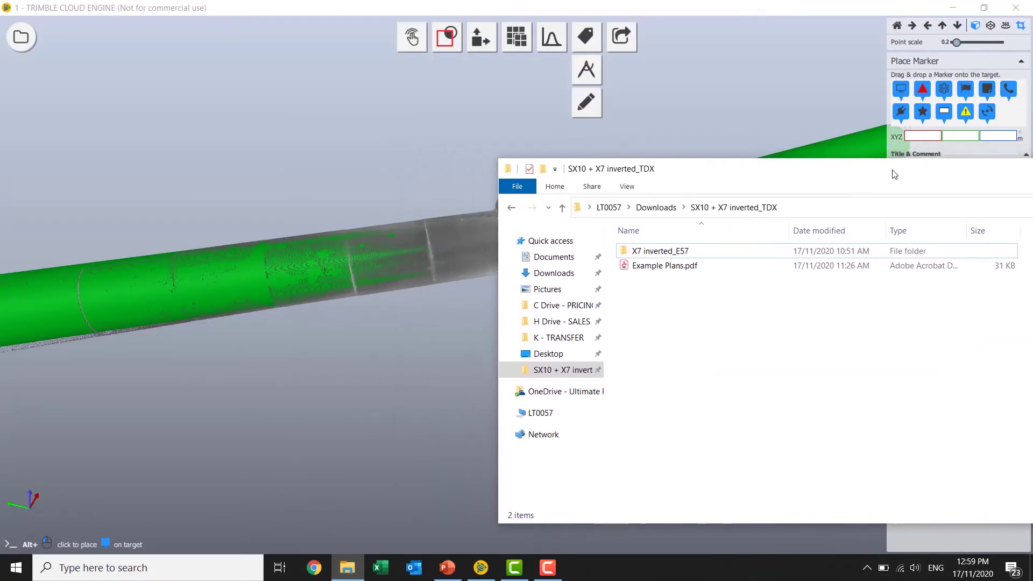
{"action": "left_click_drag", "start_coordinate": [363, 10], "coordinate": [896, 182]}
{"action": "left_click", "coordinate": [784, 279]}
{"action": "left_click_drag", "start_coordinate": [781, 282], "coordinate": [528, 212]}
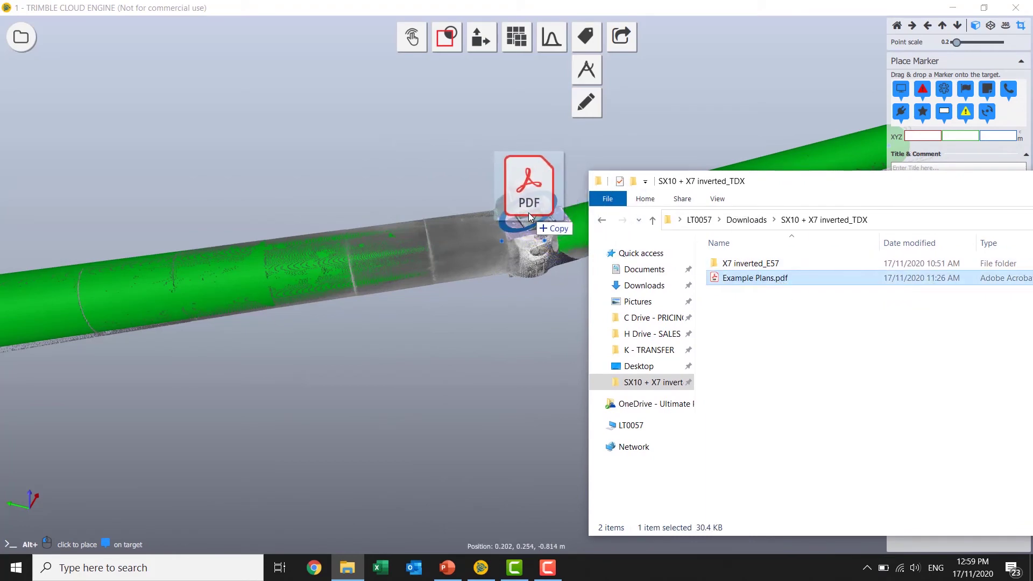
{"action": "left_click_drag", "start_coordinate": [928, 180], "coordinate": [382, 173]}
{"action": "left_click", "coordinate": [825, 171]}
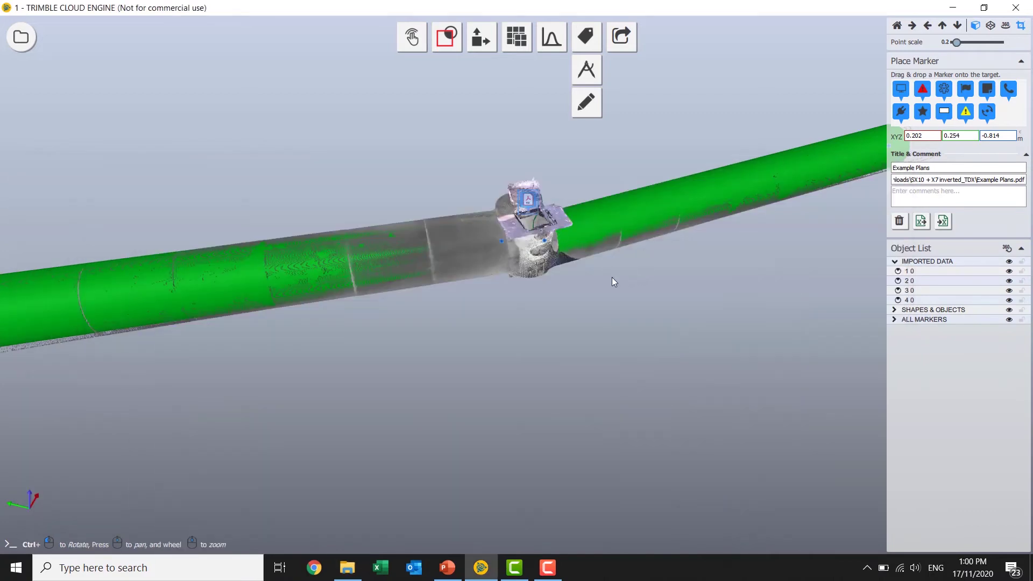
{"action": "left_click_drag", "start_coordinate": [532, 309], "coordinate": [395, 308]}
{"action": "mouse_move", "coordinate": [465, 315]}
{"action": "left_mouse_down"}
{"action": "mouse_move", "coordinate": [507, 333]}
{"action": "mouse_move", "coordinate": [500, 378]}
{"action": "left_mouse_up"}
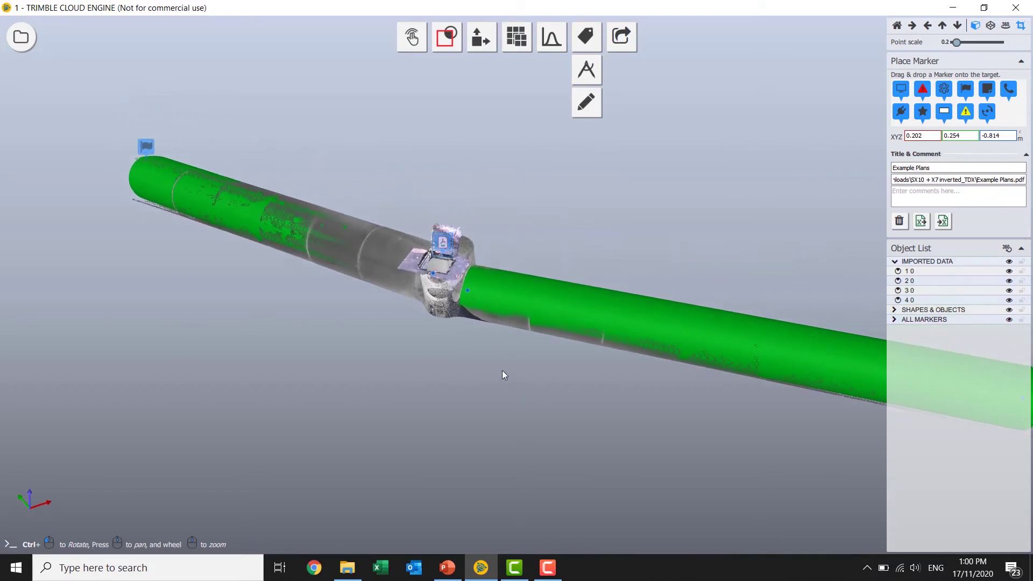
{"action": "left_click", "coordinate": [621, 35]}
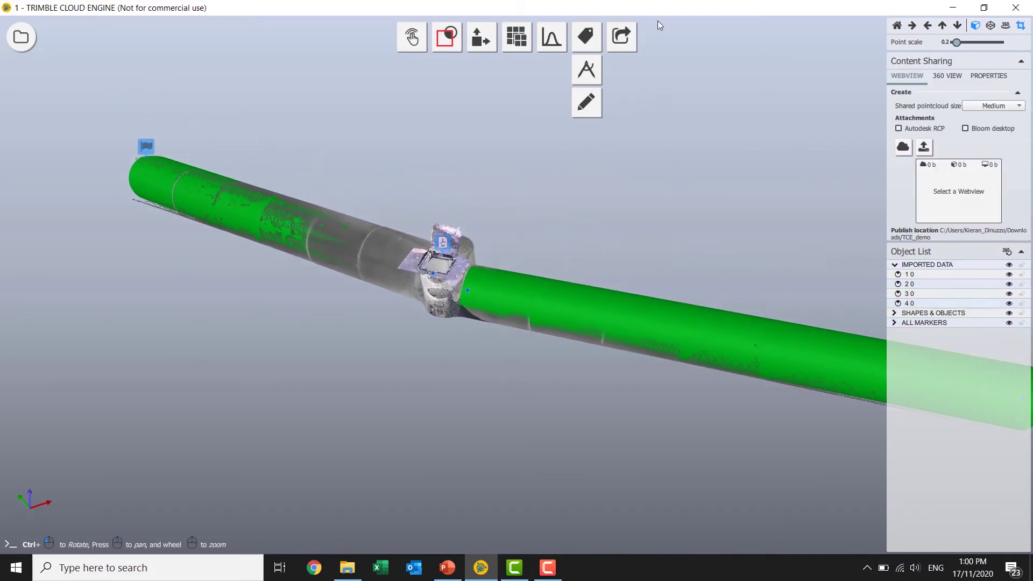
Step: Generate 360 images with a site map from the 360 VIEW sharing options
{"action": "left_click", "coordinate": [945, 77]}
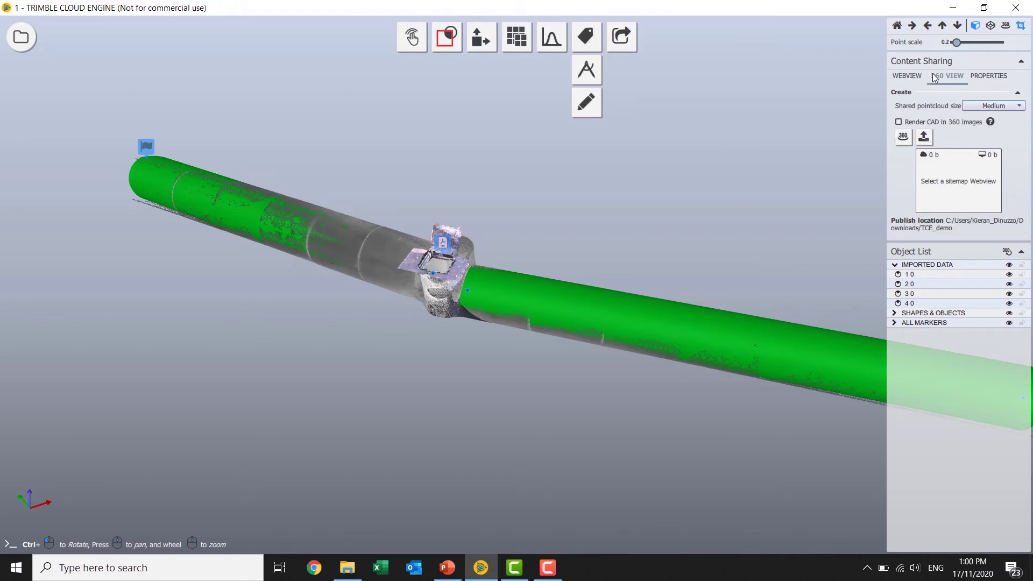
{"action": "left_click", "coordinate": [901, 144]}
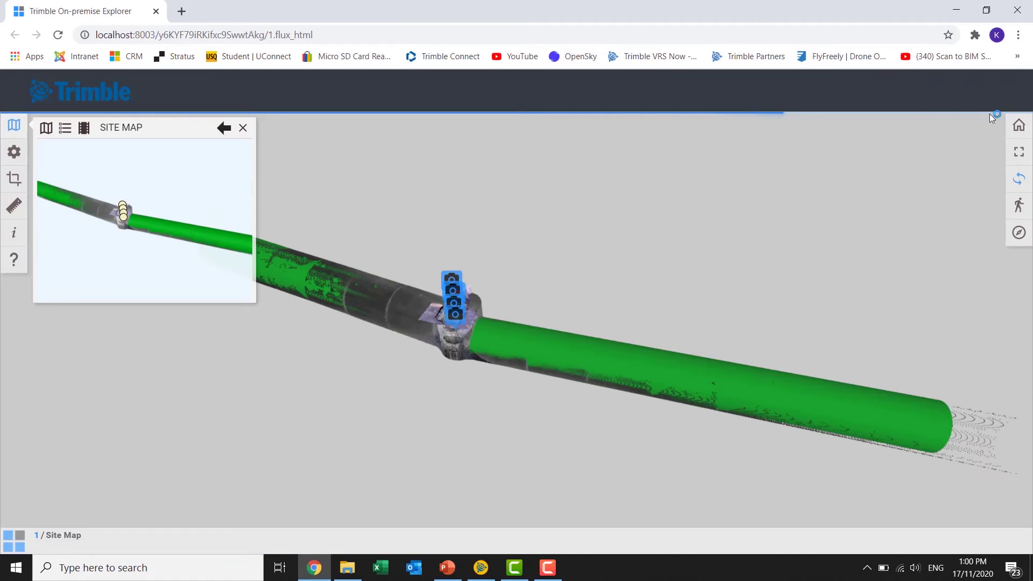
Step: Go full screen, close the site map, and look around a 360 photo inside the pipe
{"action": "left_click", "coordinate": [1019, 151]}
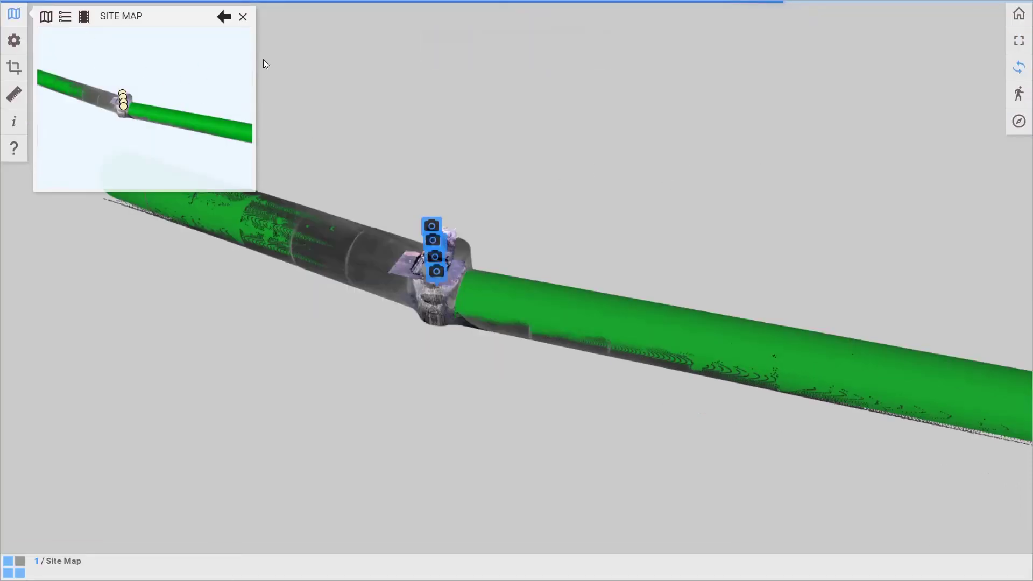
{"action": "left_click", "coordinate": [244, 18]}
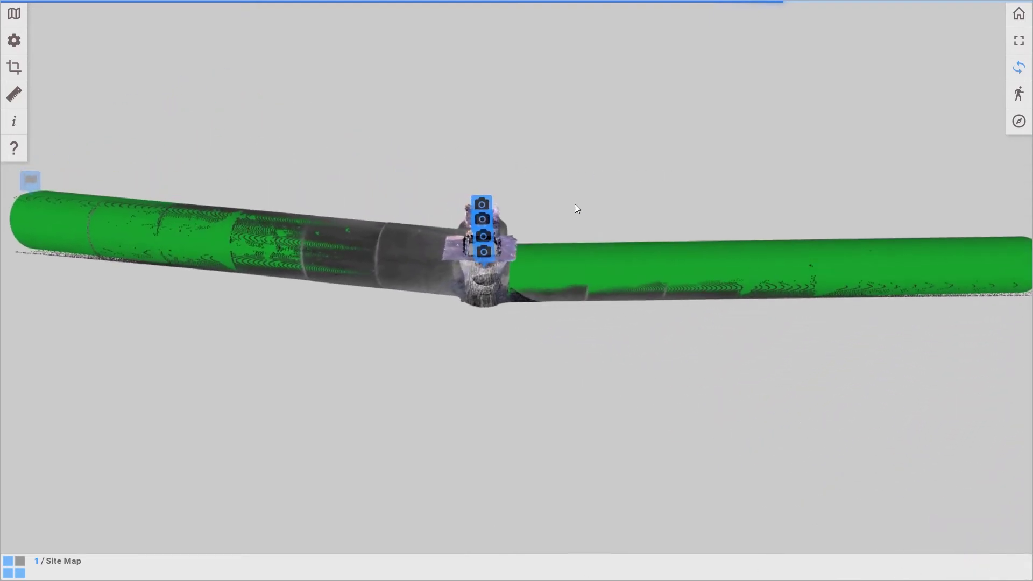
{"action": "left_click", "coordinate": [485, 254]}
{"action": "mouse_move", "coordinate": [487, 274]}
{"action": "left_mouse_down"}
{"action": "mouse_move", "coordinate": [314, 446]}
{"action": "mouse_move", "coordinate": [736, 321]}
{"action": "left_mouse_up"}
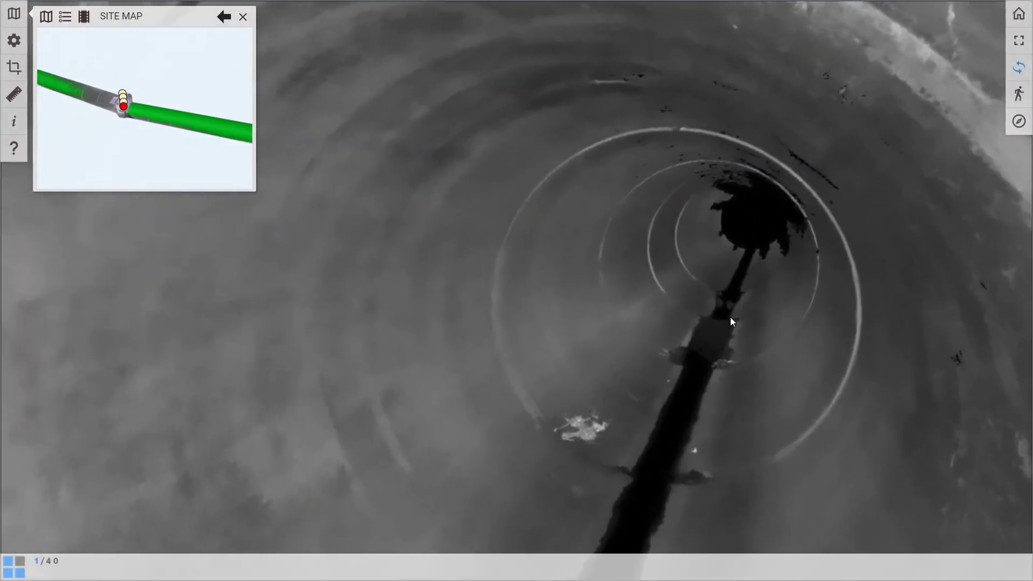
{"action": "mouse_move", "coordinate": [705, 317]}
{"action": "left_mouse_down"}
{"action": "mouse_move", "coordinate": [474, 350]}
{"action": "mouse_move", "coordinate": [537, 342]}
{"action": "mouse_move", "coordinate": [328, 309]}
{"action": "mouse_move", "coordinate": [582, 191]}
{"action": "left_mouse_up"}
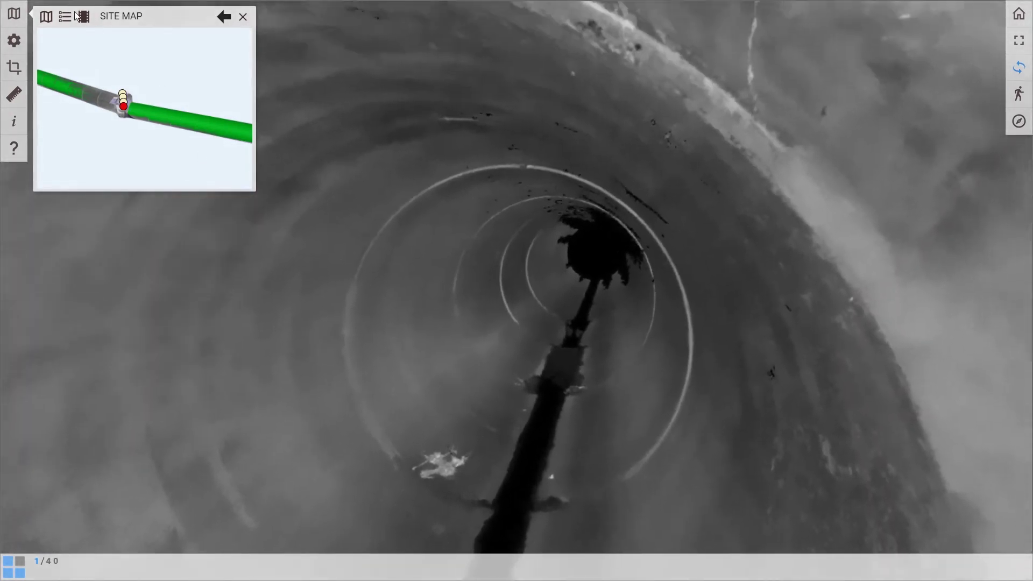
Step: Return from the panorama to the 3D site map and close its overview
{"action": "left_click", "coordinate": [82, 16]}
{"action": "left_click", "coordinate": [74, 76]}
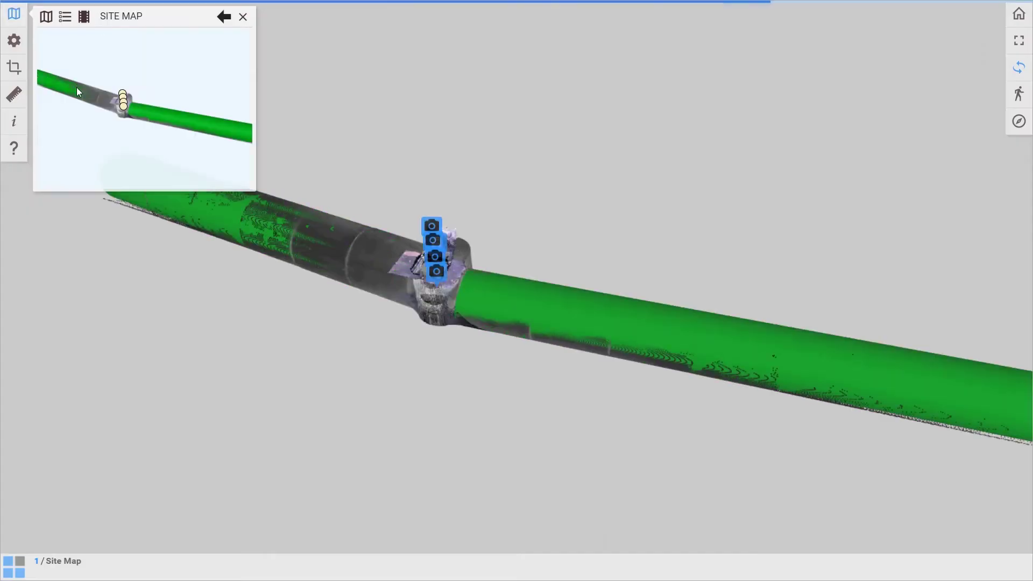
{"action": "left_click", "coordinate": [243, 17]}
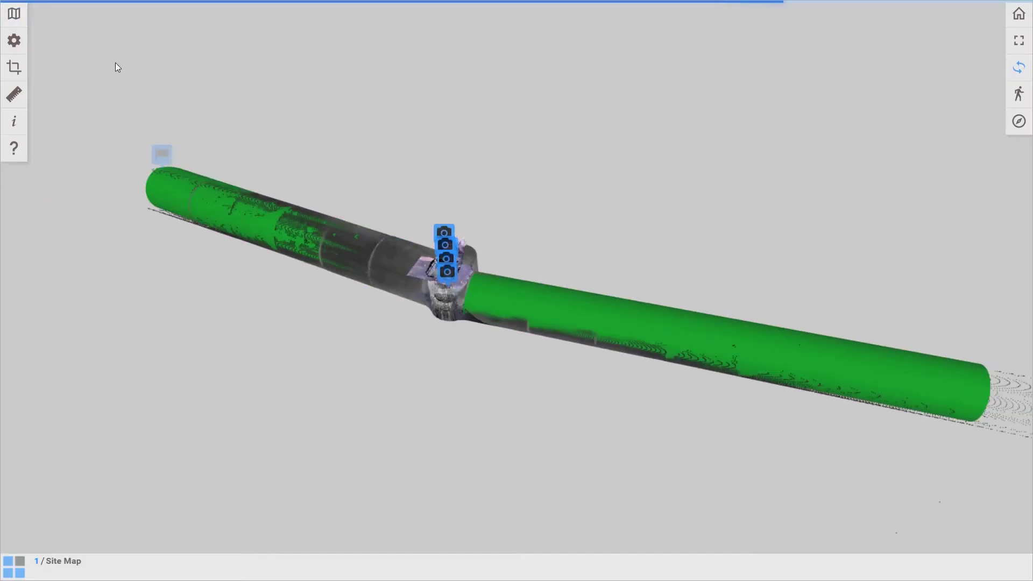
Step: Untick Mesh in Display Settings to hide the green fitted pipes
{"action": "left_click", "coordinate": [15, 41]}
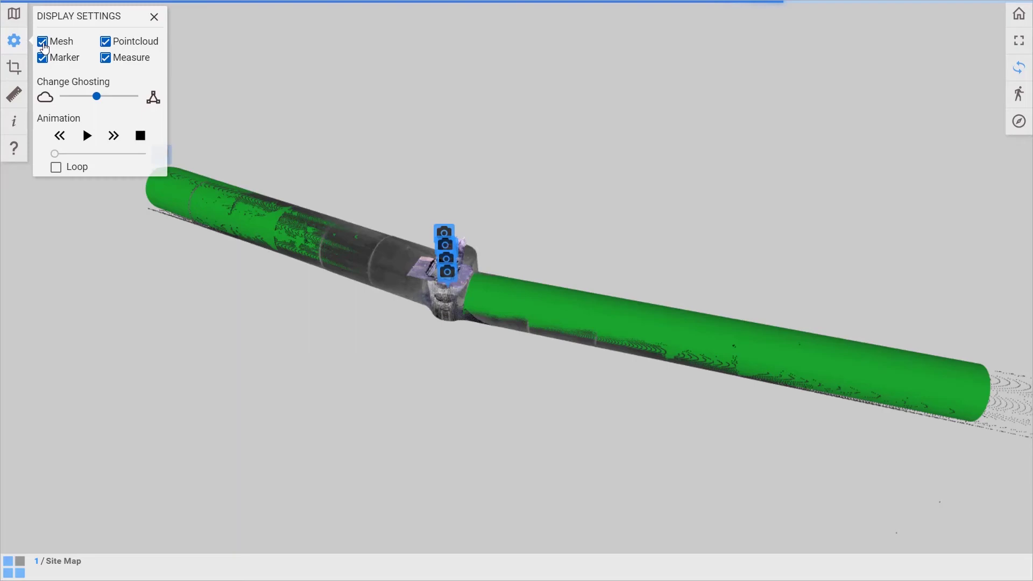
{"action": "left_click", "coordinate": [42, 41]}
{"action": "left_click", "coordinate": [153, 18]}
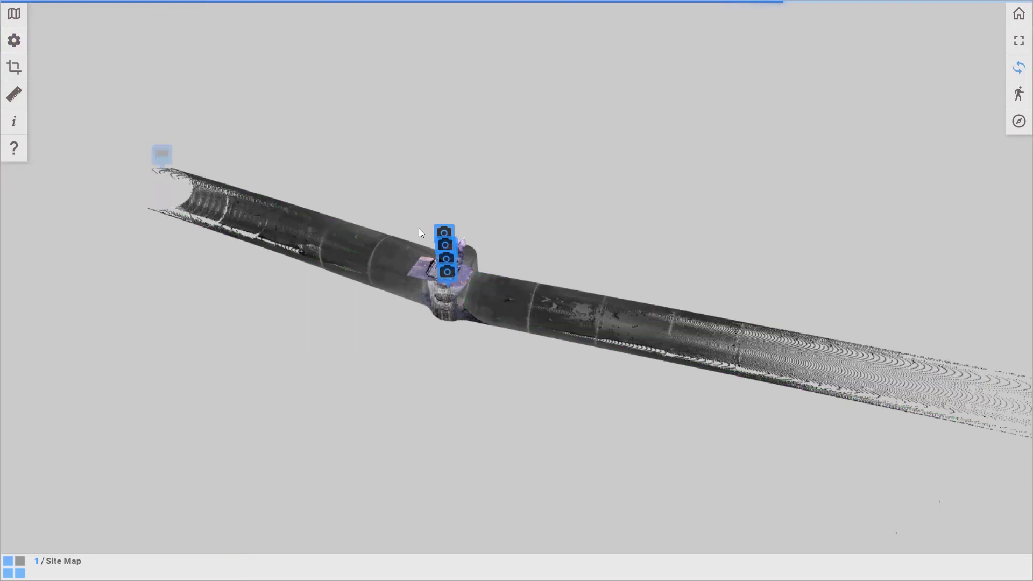
{"action": "scroll", "coordinate": [421, 230], "scroll_direction": "up", "scroll_amount": 2}
{"action": "scroll", "coordinate": [455, 271], "scroll_direction": "up", "scroll_amount": 3}
{"action": "scroll", "coordinate": [409, 240], "scroll_direction": "up", "scroll_amount": 3}
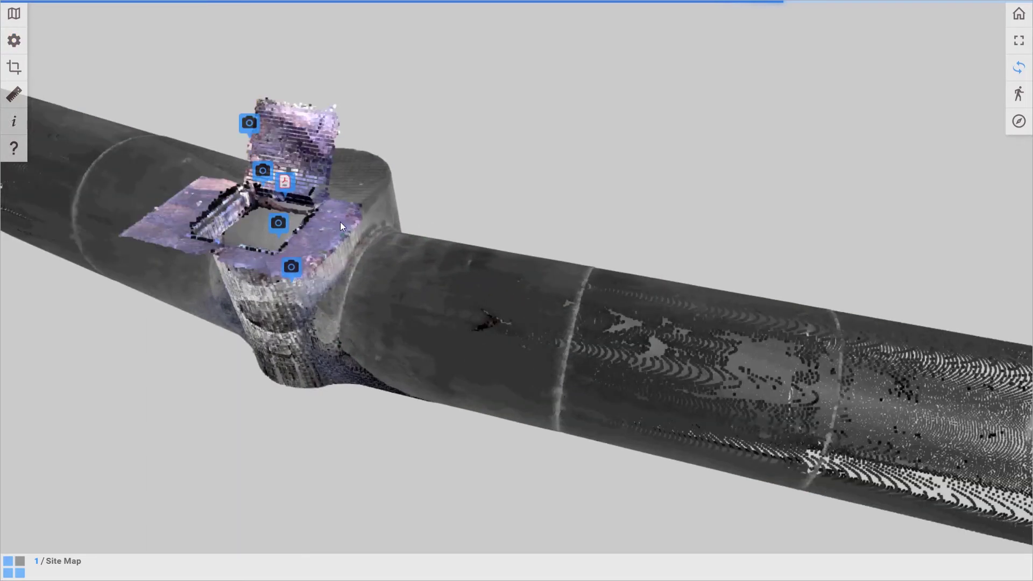
Step: View the Example Plans PDF from the manhole marker, close the popups, and exit full screen
{"action": "left_click", "coordinate": [287, 185]}
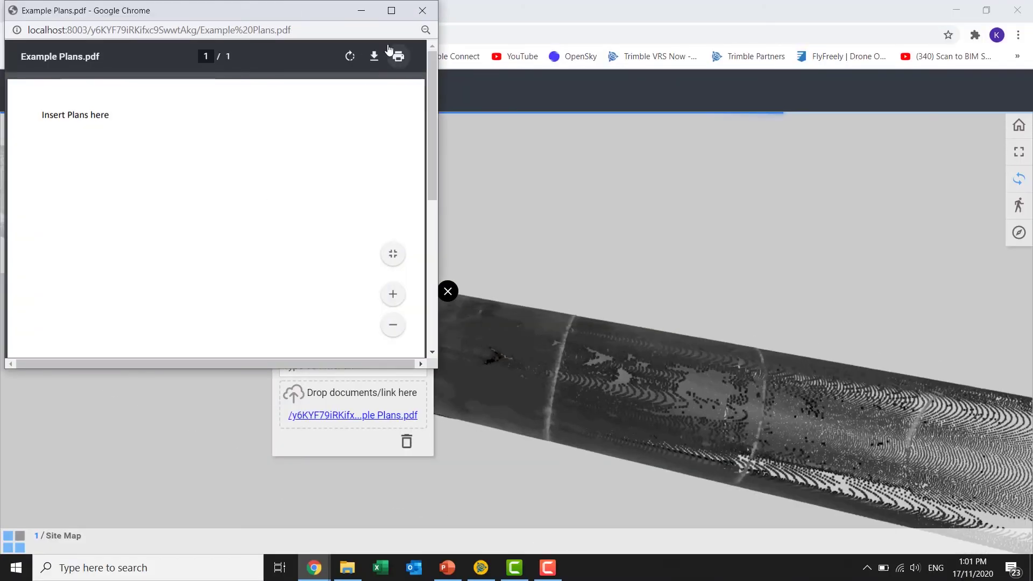
{"action": "left_click", "coordinate": [423, 10]}
{"action": "left_click", "coordinate": [1019, 151]}
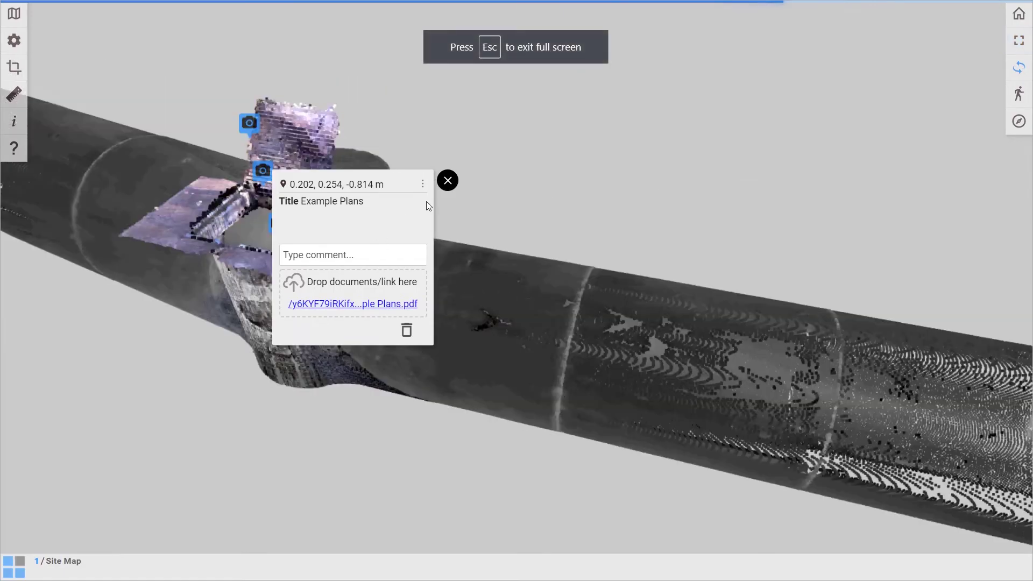
{"action": "left_click", "coordinate": [448, 181]}
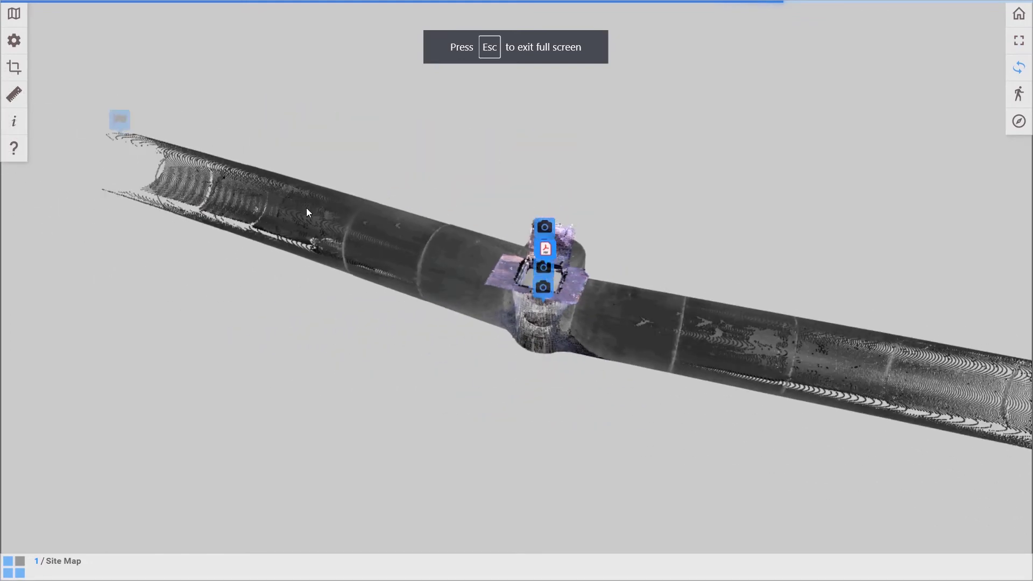
{"action": "key", "text": "Escape"}
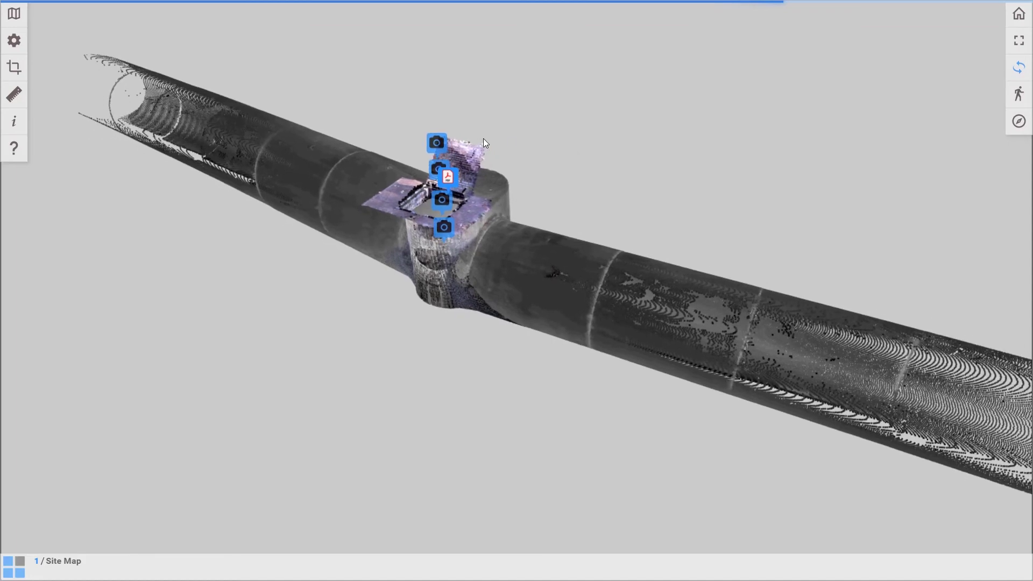
Step: Measure the right-hand pipe's vertical height from top to bottom, giving a 1.830 m line
{"action": "left_click", "coordinate": [16, 97]}
{"action": "left_click", "coordinate": [102, 48]}
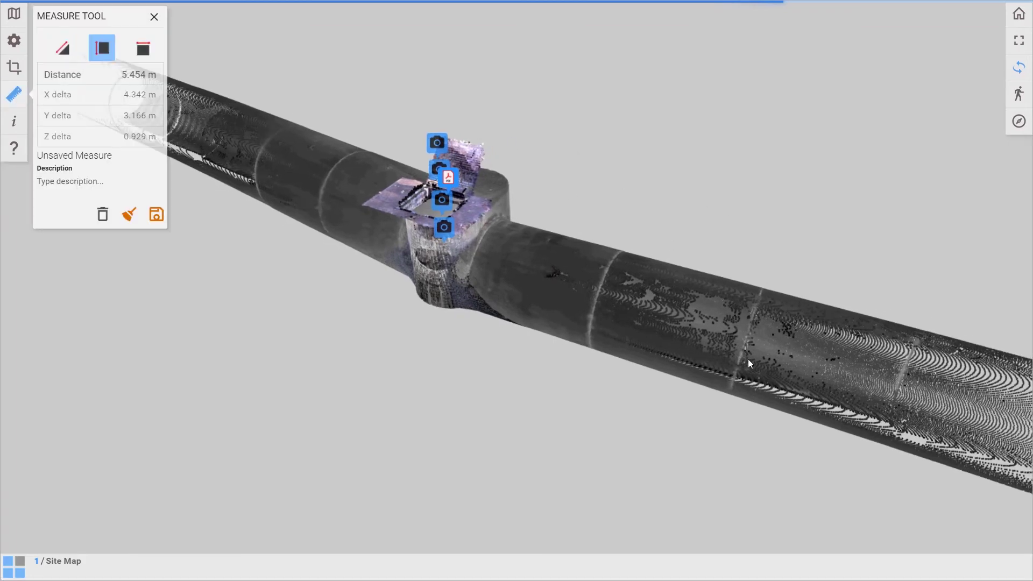
{"action": "left_click", "coordinate": [745, 337]}
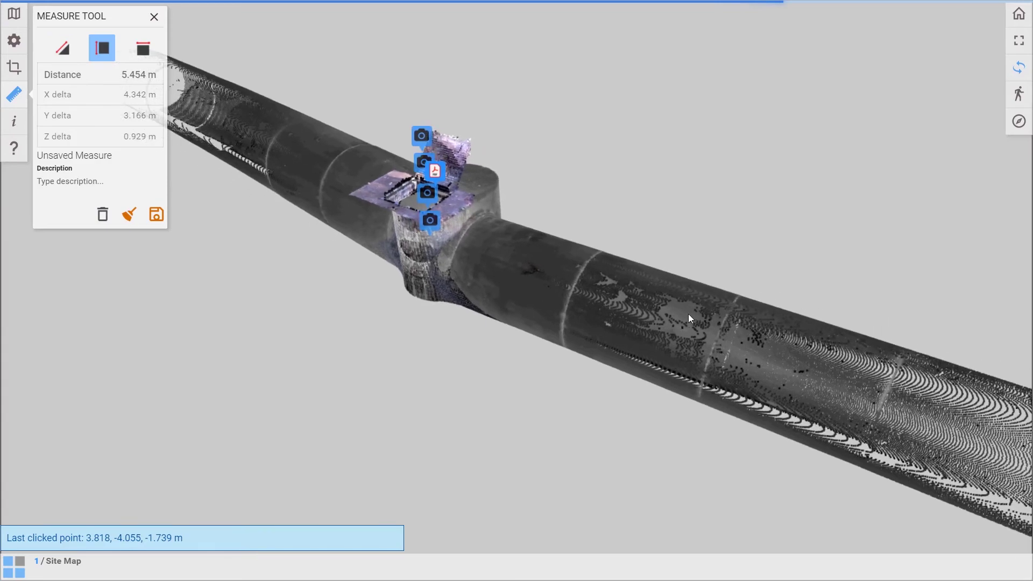
{"action": "left_click", "coordinate": [691, 294]}
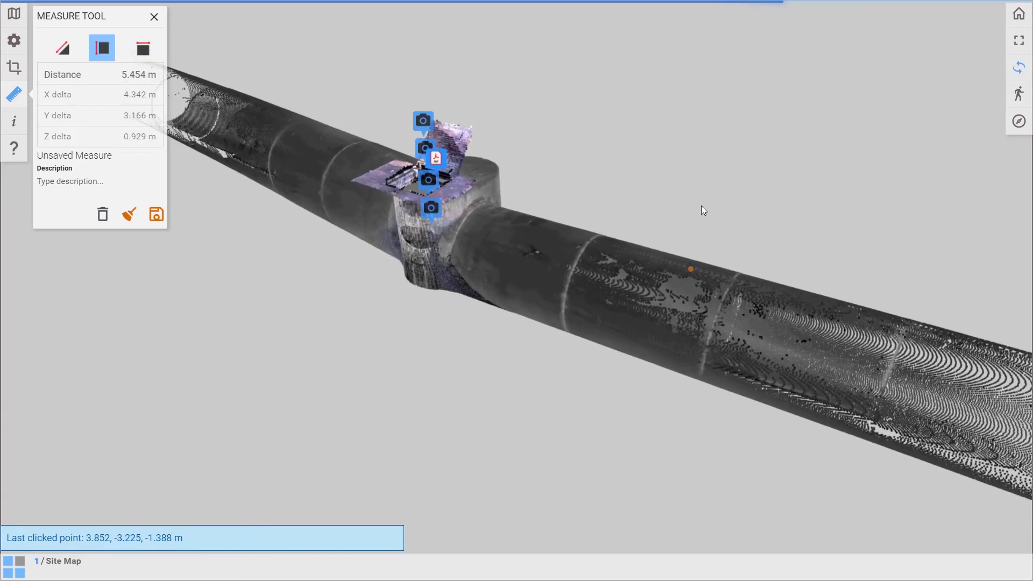
{"action": "left_click_drag", "start_coordinate": [702, 346], "coordinate": [710, 230]}
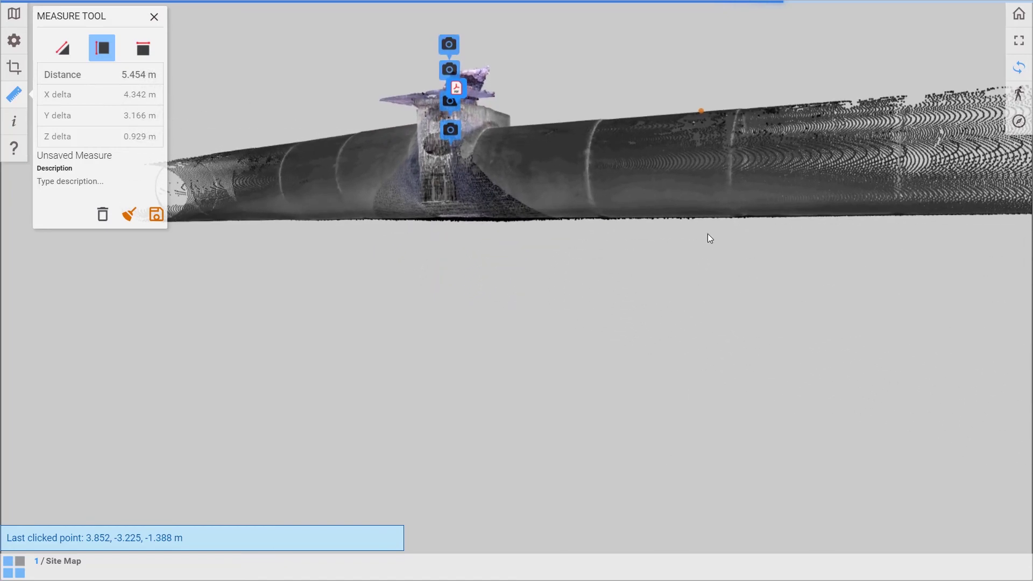
{"action": "left_click", "coordinate": [712, 216]}
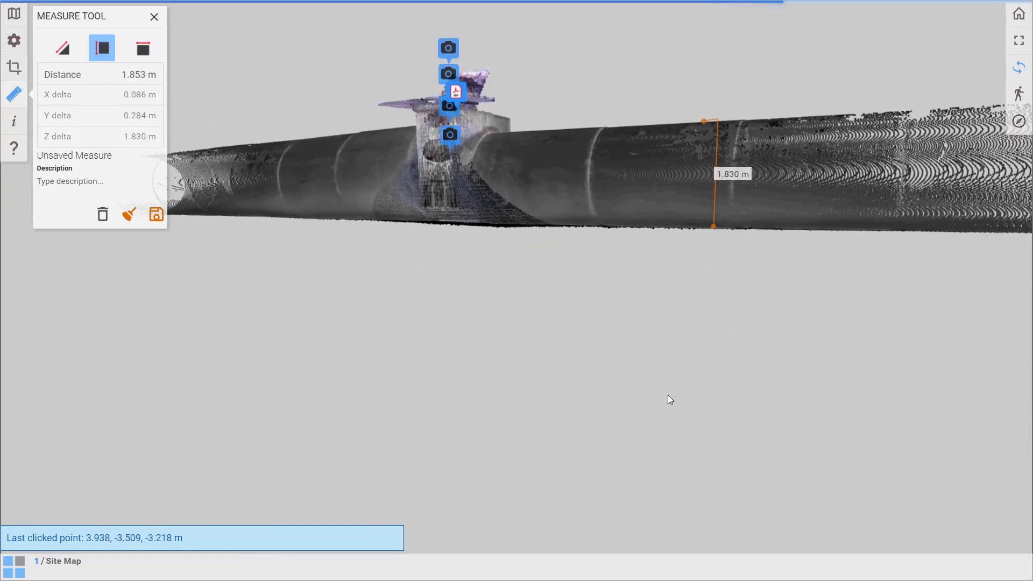
{"action": "left_click_drag", "start_coordinate": [644, 329], "coordinate": [615, 365]}
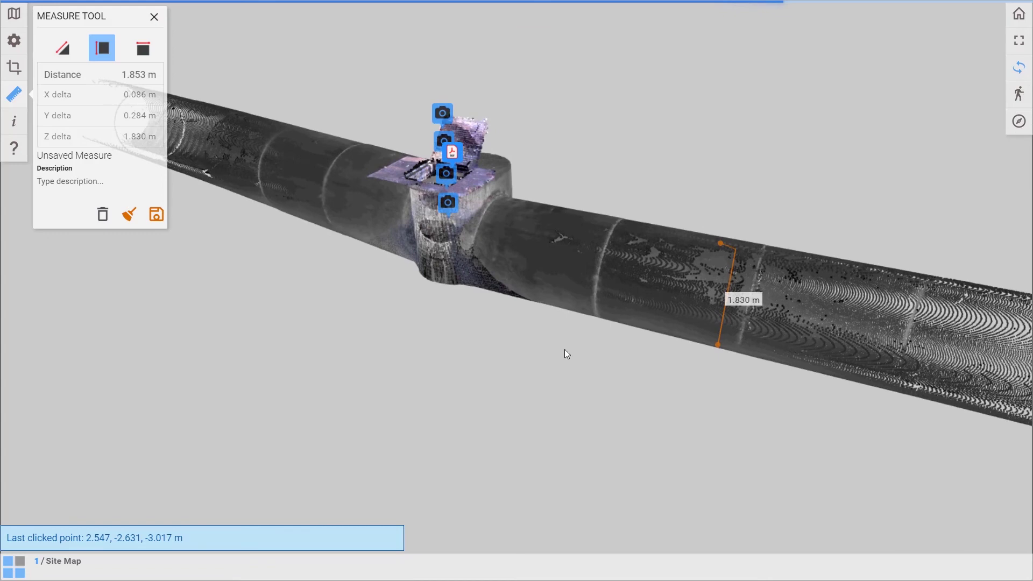
{"action": "left_click", "coordinate": [154, 18]}
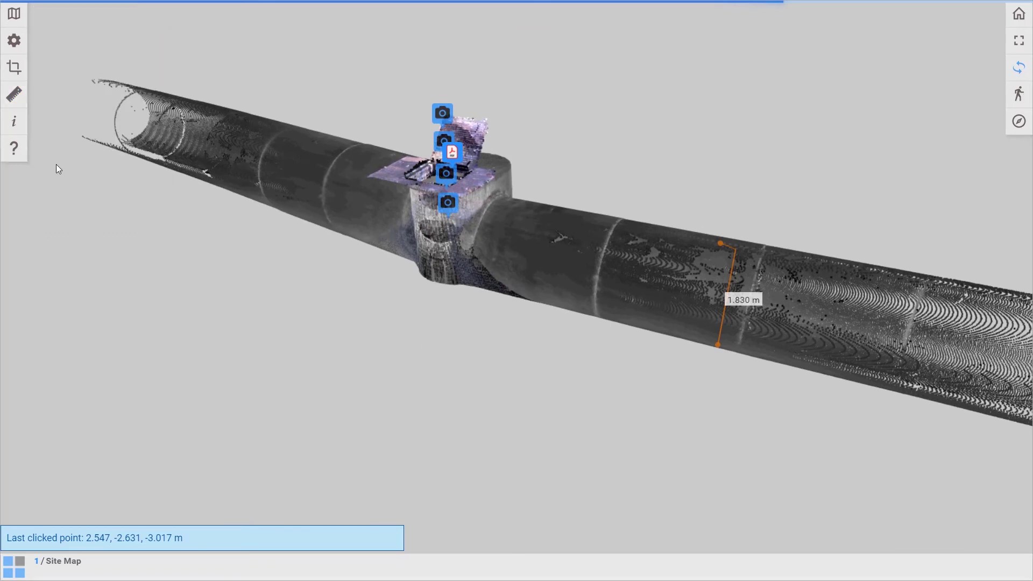
Step: After viewing the usage help, slice the pipe horizontally from above and orbit the exposed interior
{"action": "left_click", "coordinate": [14, 148]}
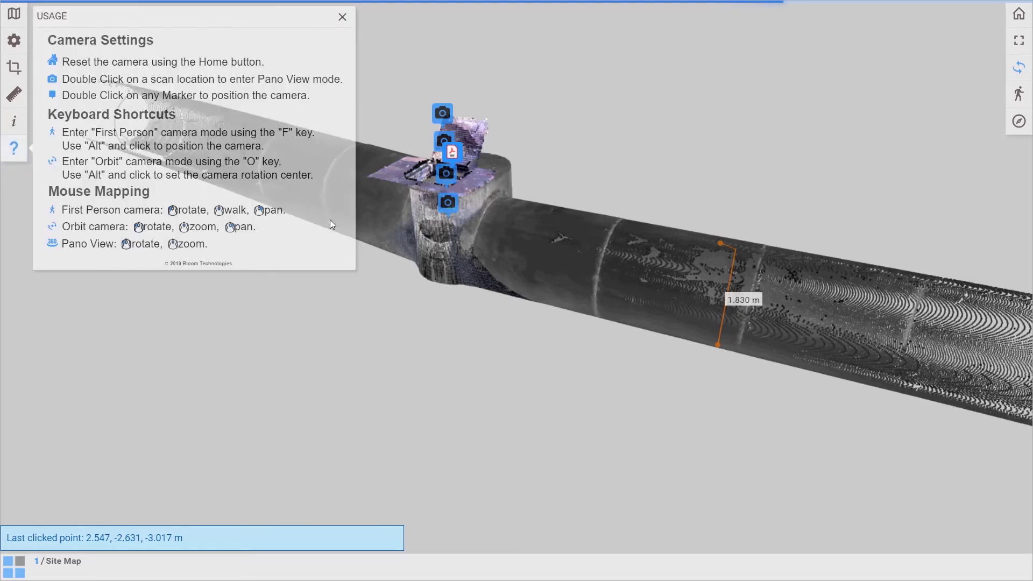
{"action": "left_click", "coordinate": [342, 16]}
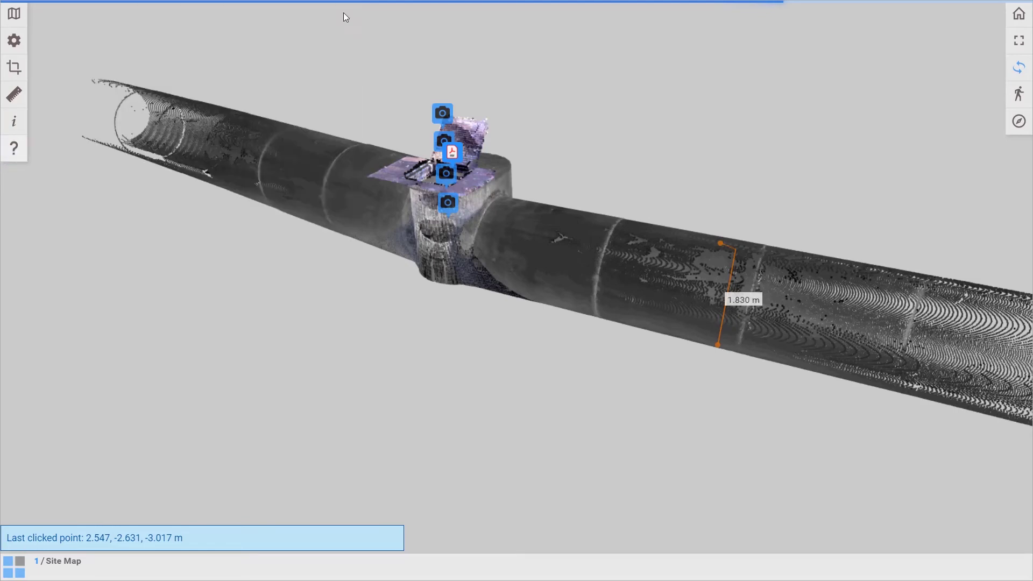
{"action": "left_click", "coordinate": [15, 69]}
{"action": "left_click", "coordinate": [135, 56]}
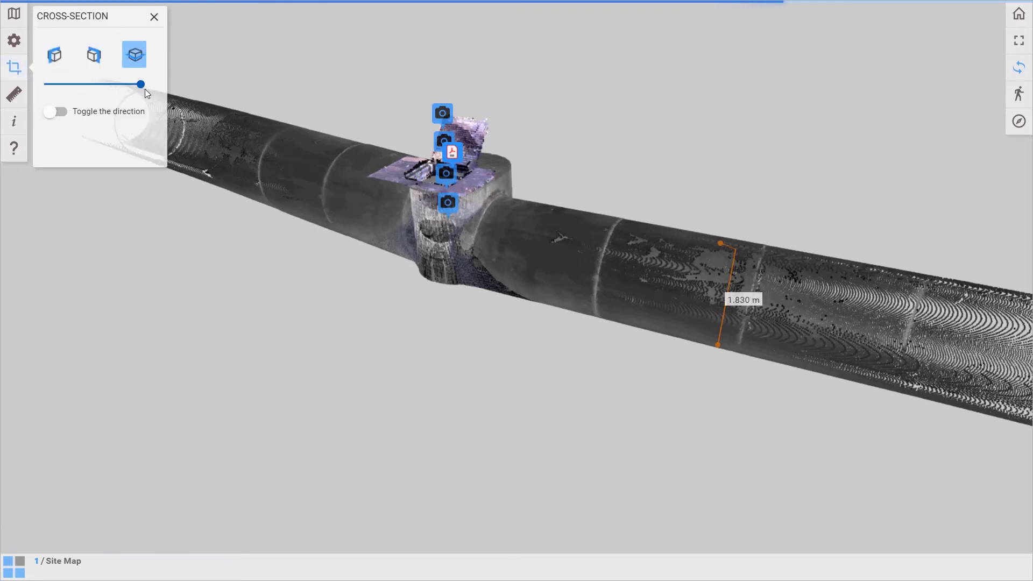
{"action": "left_click_drag", "start_coordinate": [141, 86], "coordinate": [106, 85]}
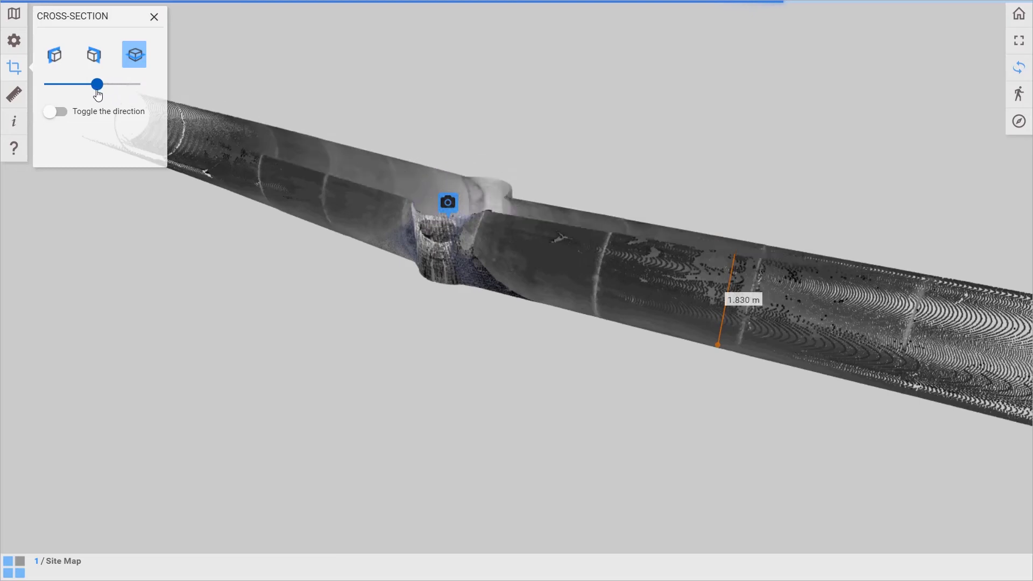
{"action": "left_click_drag", "start_coordinate": [106, 93], "coordinate": [87, 85]}
{"action": "mouse_move", "coordinate": [320, 359]}
{"action": "left_mouse_down"}
{"action": "mouse_move", "coordinate": [360, 282]}
{"action": "mouse_move", "coordinate": [462, 364]}
{"action": "mouse_move", "coordinate": [466, 410]}
{"action": "mouse_move", "coordinate": [550, 313]}
{"action": "mouse_move", "coordinate": [436, 393]}
{"action": "mouse_move", "coordinate": [730, 382]}
{"action": "mouse_move", "coordinate": [804, 360]}
{"action": "mouse_move", "coordinate": [912, 365]}
{"action": "left_mouse_up"}
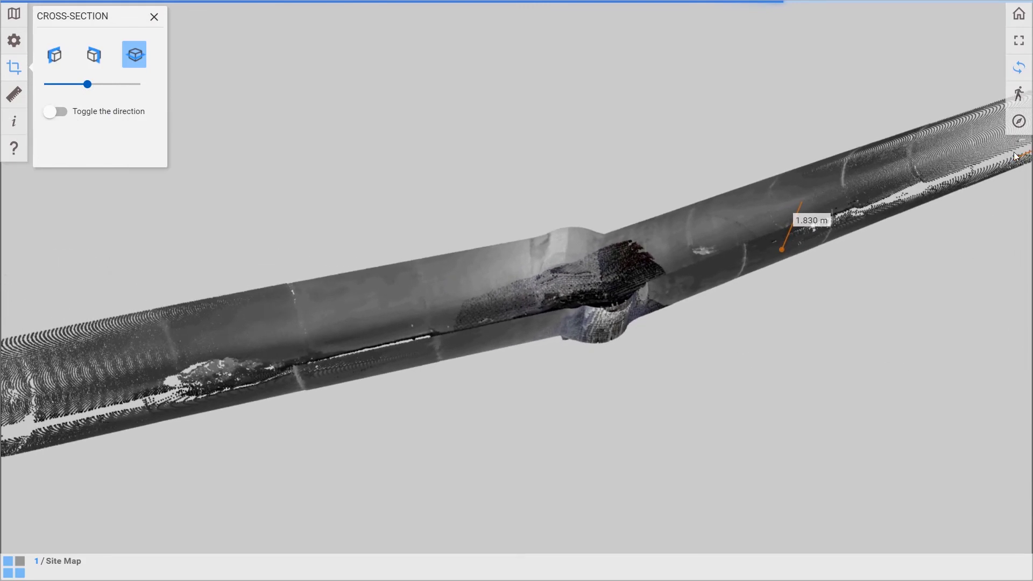